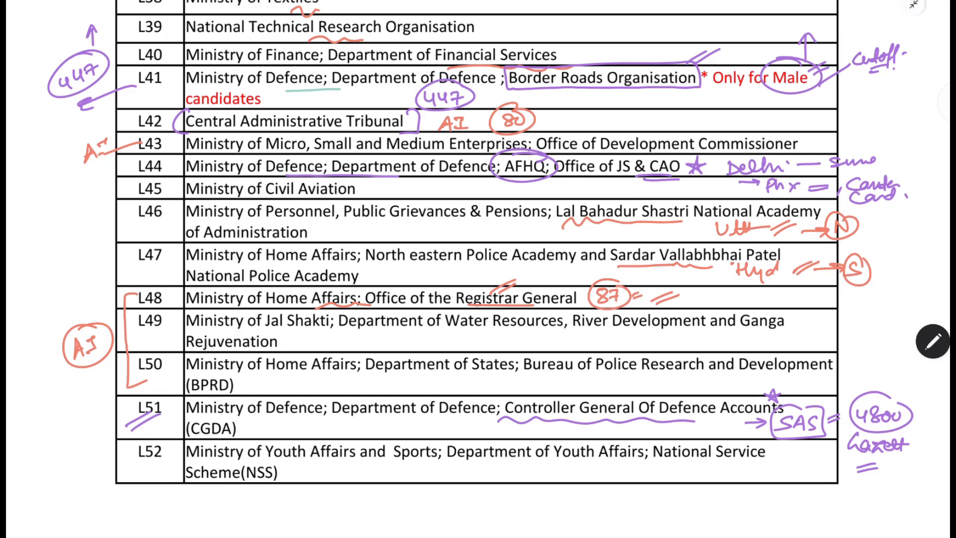
# - Annotate row L51 (Controller General Of Defence Accounts) with an arrow to a circled 211 and a circled "AI"
pyautogui.moveTo(126, 409)
pyautogui.mouseDown()
pyautogui.moveTo(91, 424)
pyautogui.moveTo(103, 426)
pyautogui.moveTo(73, 451)
pyautogui.moveTo(73, 420)
pyautogui.mouseUp()
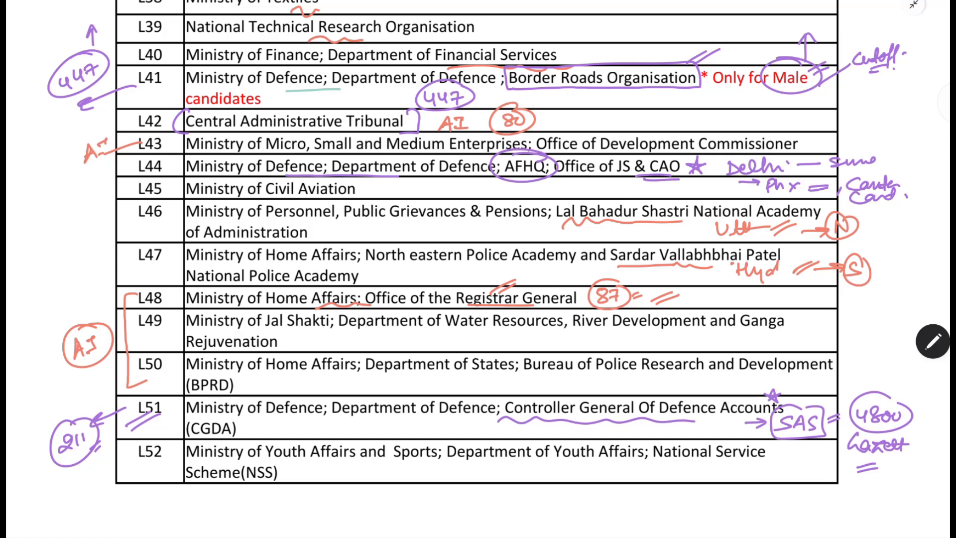
pyautogui.moveTo(287, 437); pyautogui.dragTo(303, 435)
pyautogui.moveTo(296, 422); pyautogui.dragTo(310, 422)
pyautogui.moveTo(296, 436); pyautogui.dragTo(329, 418)
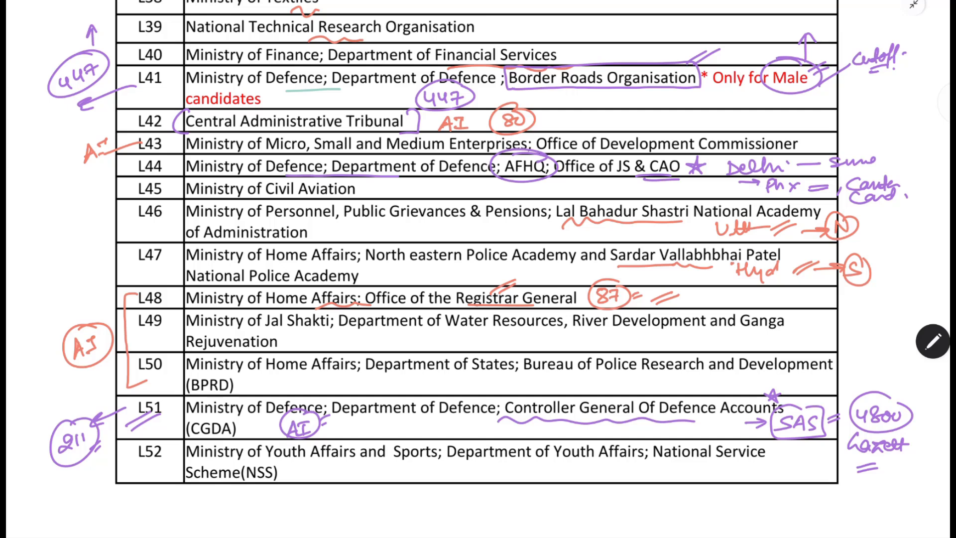
# - Mark row L52 (National Service Scheme) with a bracket and a circled "AI" beside it
pyautogui.moveTo(136, 438)
pyautogui.mouseDown()
pyautogui.moveTo(130, 470)
pyautogui.moveTo(149, 466)
pyautogui.mouseUp()
pyautogui.moveTo(104, 502)
pyautogui.mouseDown()
pyautogui.moveTo(109, 481)
pyautogui.moveTo(114, 499)
pyautogui.mouseUp()
pyautogui.moveTo(122, 478); pyautogui.dragTo(118, 485)
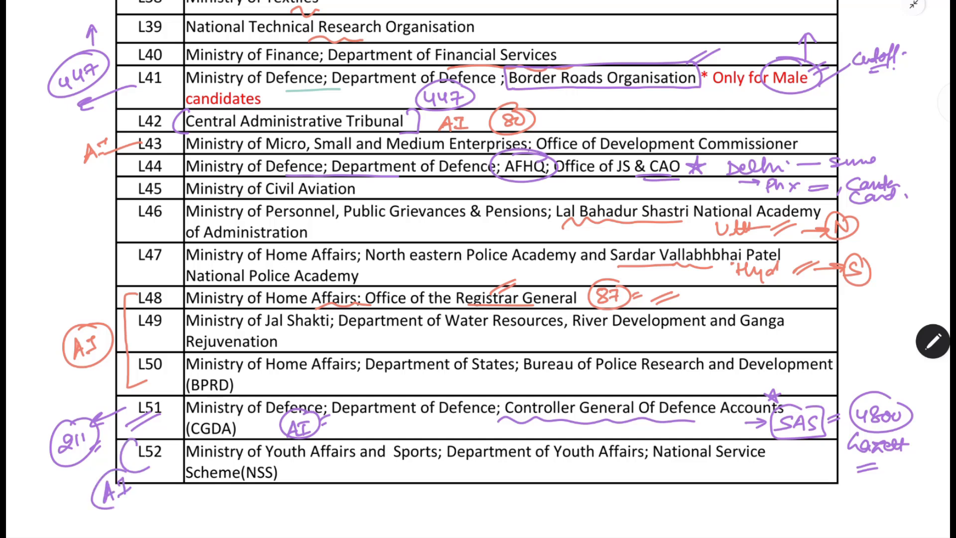
# - Review the annotated department preference list from L01 through L52
pyautogui.scroll(3, 478, 269)
pyautogui.scroll(10, 478, 269)
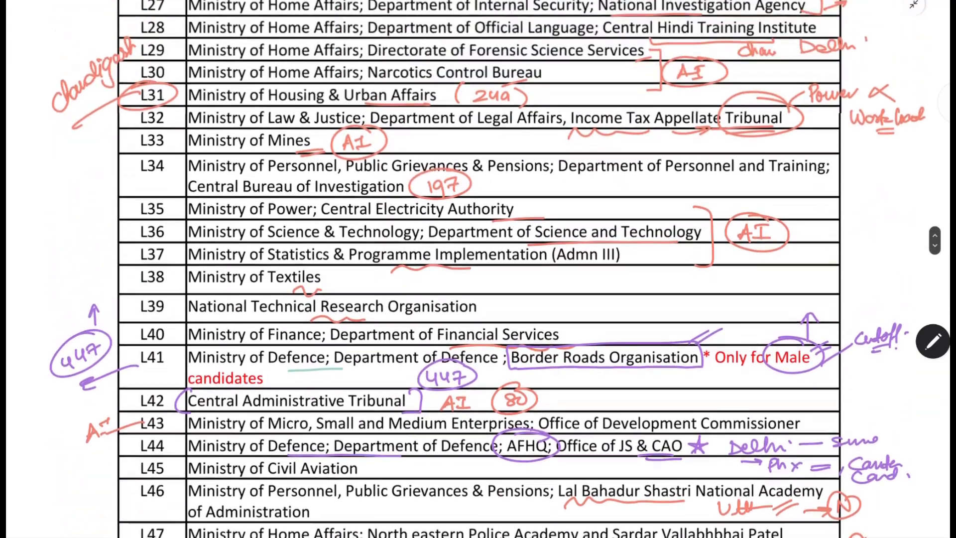
pyautogui.scroll(12, 478, 269)
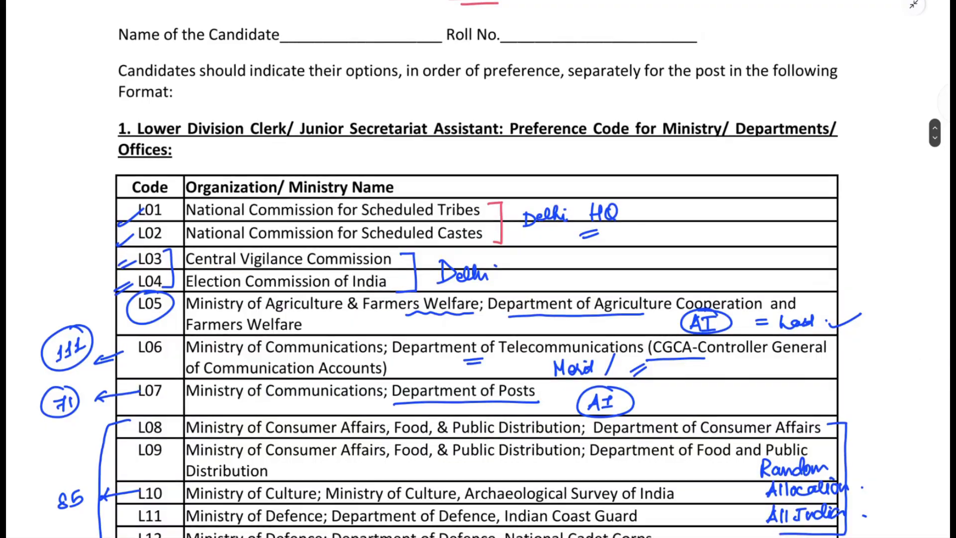
pyautogui.scroll(-6, 478, 269)
pyautogui.scroll(8, 478, 269)
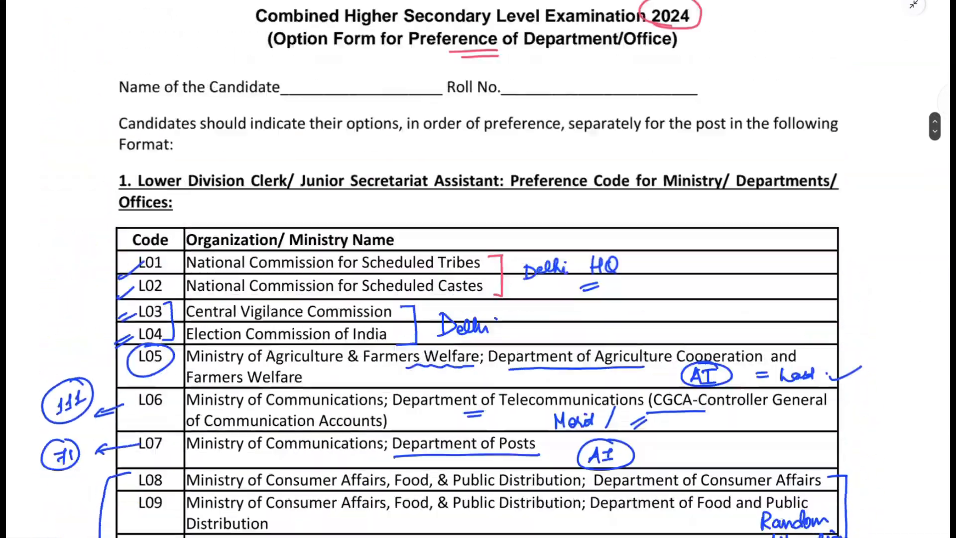
pyautogui.scroll(-3, 478, 268)
pyautogui.scroll(-15, 478, 269)
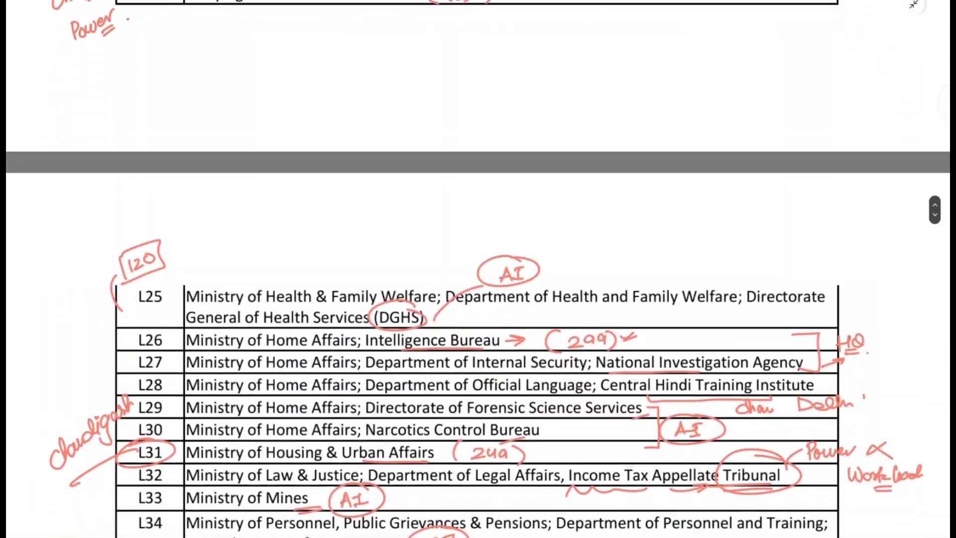
pyautogui.scroll(-10, 478, 269)
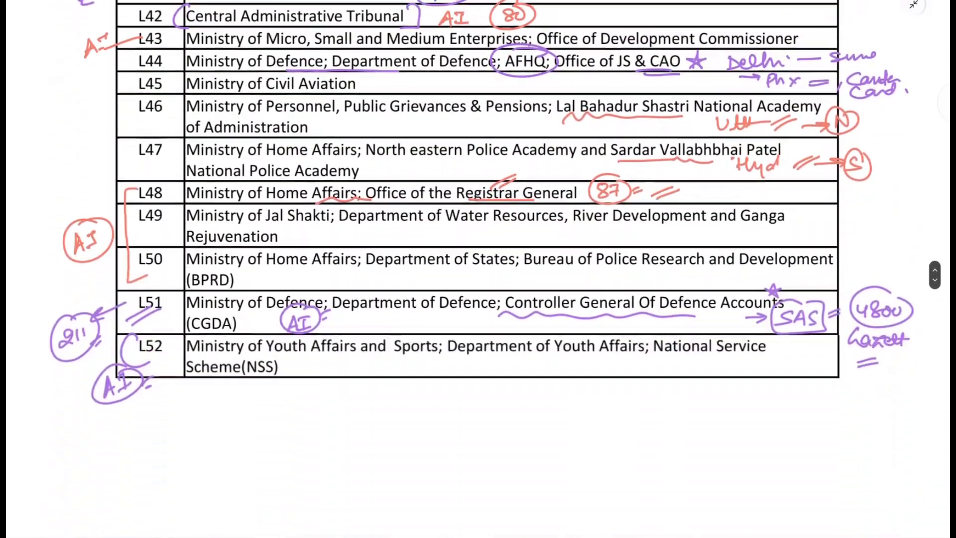
pyautogui.scroll(-3, 478, 269)
pyautogui.scroll(1, 478, 268)
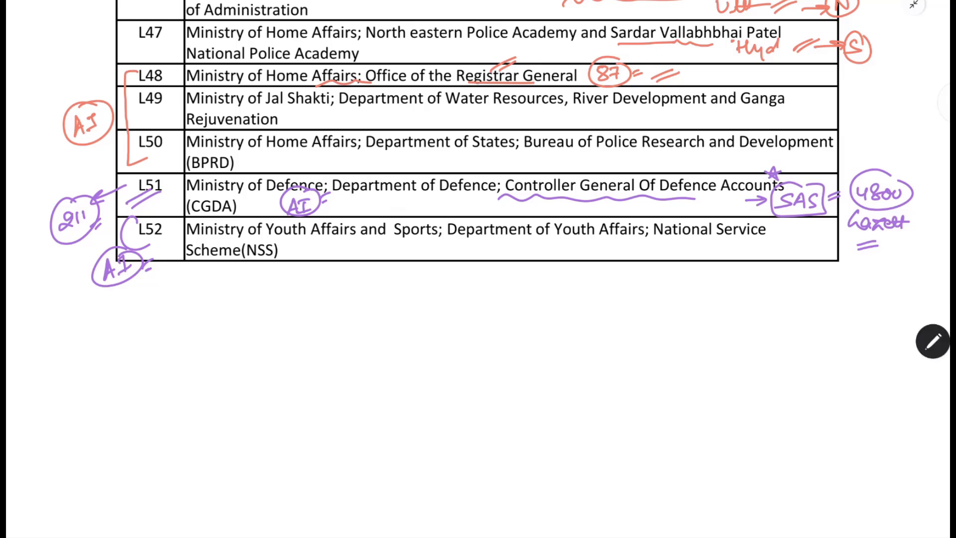
# - Handwrite a circled-star note below the table: "Totally Personal", with "NORTH → North → Online → Submit" beneath it
pyautogui.moveTo(277, 316)
pyautogui.mouseDown()
pyautogui.moveTo(285, 332)
pyautogui.moveTo(276, 311)
pyautogui.mouseUp()
pyautogui.moveTo(316, 315)
pyautogui.mouseDown()
pyautogui.moveTo(329, 331)
pyautogui.moveTo(342, 319)
pyautogui.moveTo(374, 327)
pyautogui.moveTo(374, 345)
pyautogui.moveTo(413, 319)
pyautogui.moveTo(434, 329)
pyautogui.moveTo(469, 323)
pyautogui.moveTo(478, 311)
pyautogui.mouseUp()
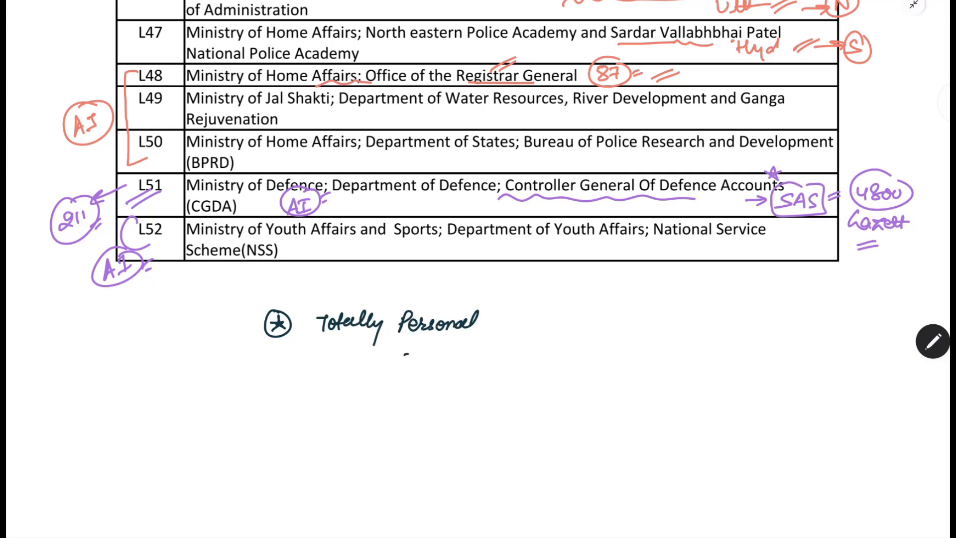
pyautogui.moveTo(404, 354)
pyautogui.mouseDown()
pyautogui.moveTo(479, 349)
pyautogui.moveTo(493, 362)
pyautogui.moveTo(522, 355)
pyautogui.moveTo(515, 361)
pyautogui.moveTo(575, 345)
pyautogui.moveTo(611, 360)
pyautogui.moveTo(688, 341)
pyautogui.moveTo(776, 354)
pyautogui.moveTo(797, 339)
pyautogui.moveTo(835, 338)
pyautogui.moveTo(829, 332)
pyautogui.mouseUp()
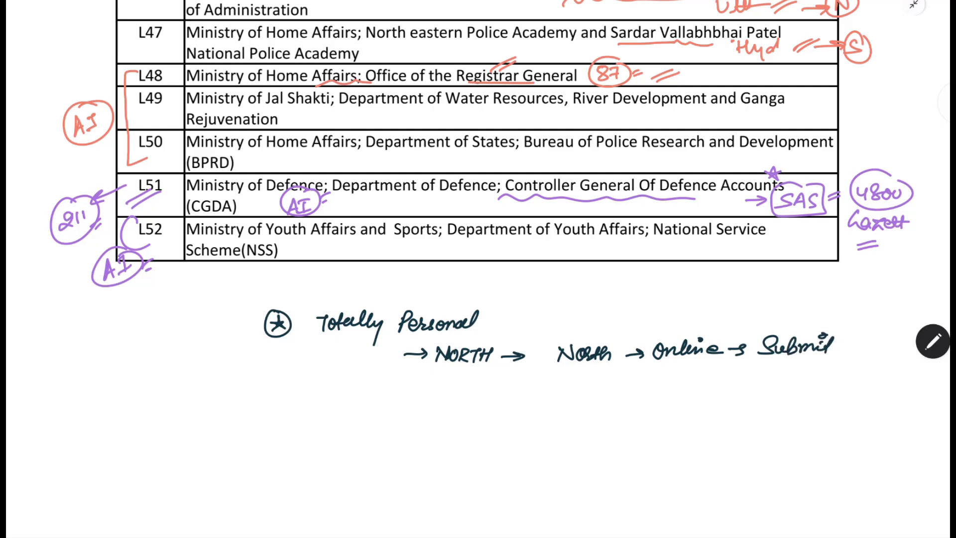
pyautogui.moveTo(616, 375); pyautogui.dragTo(605, 388)
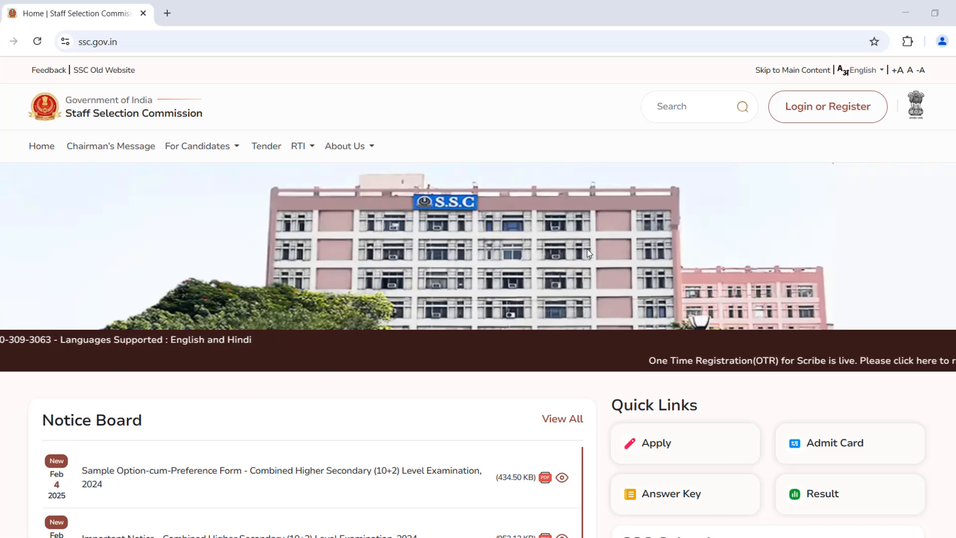
# - Switch to the browser, open the candidate login form on ssc.gov.in and fill in the registration number
pyautogui.click(121, 42)
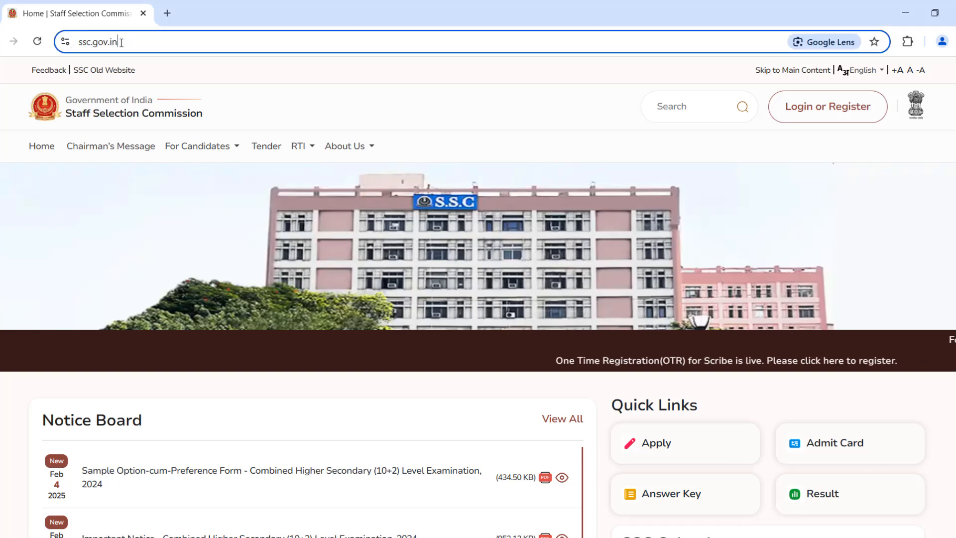
pyautogui.moveTo(121, 43); pyautogui.dragTo(75, 43)
pyautogui.click(835, 111)
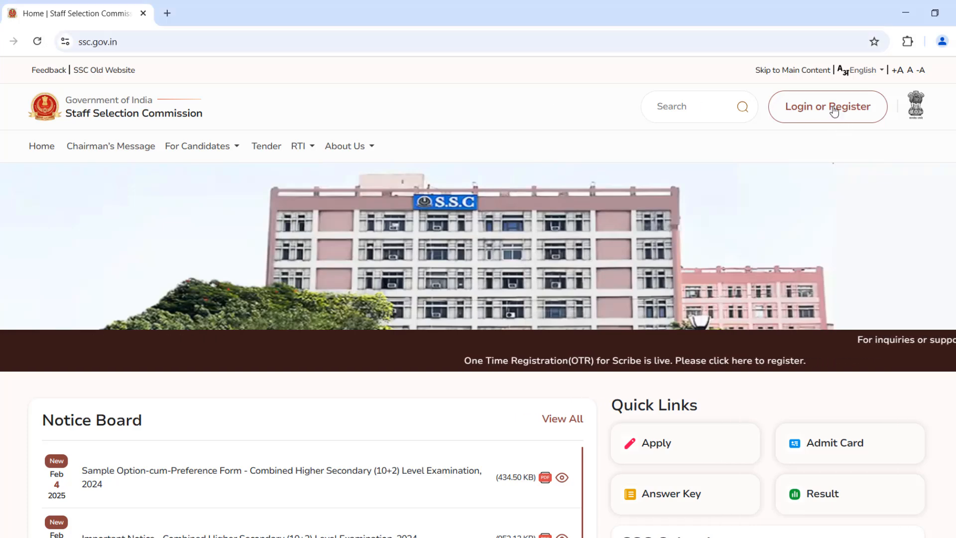
pyautogui.click(404, 228)
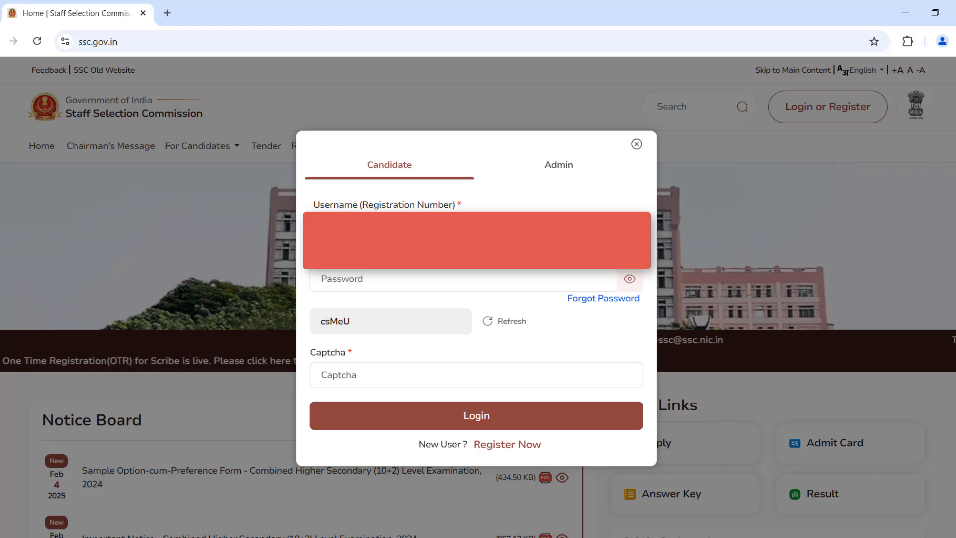
# - Enter the account password in the candidate login form
pyautogui.click(342, 279)
pyautogui.write('a')
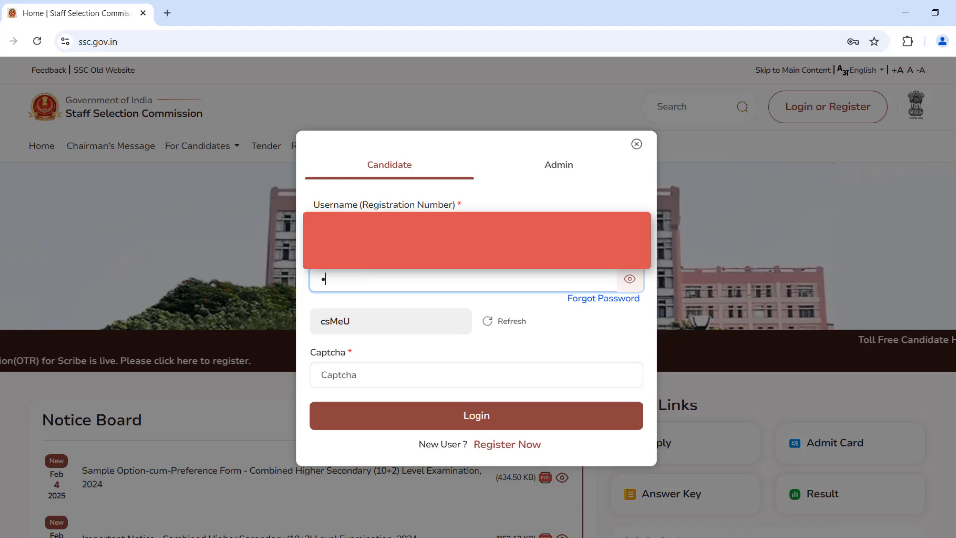
pyautogui.press('BackSpace')
pyautogui.press('capslock')
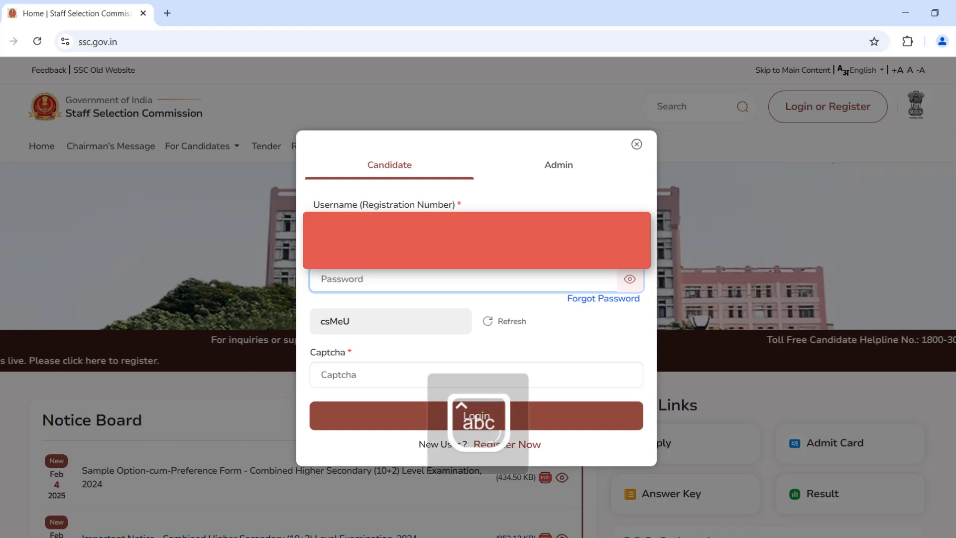
pyautogui.write('aaaaaa')
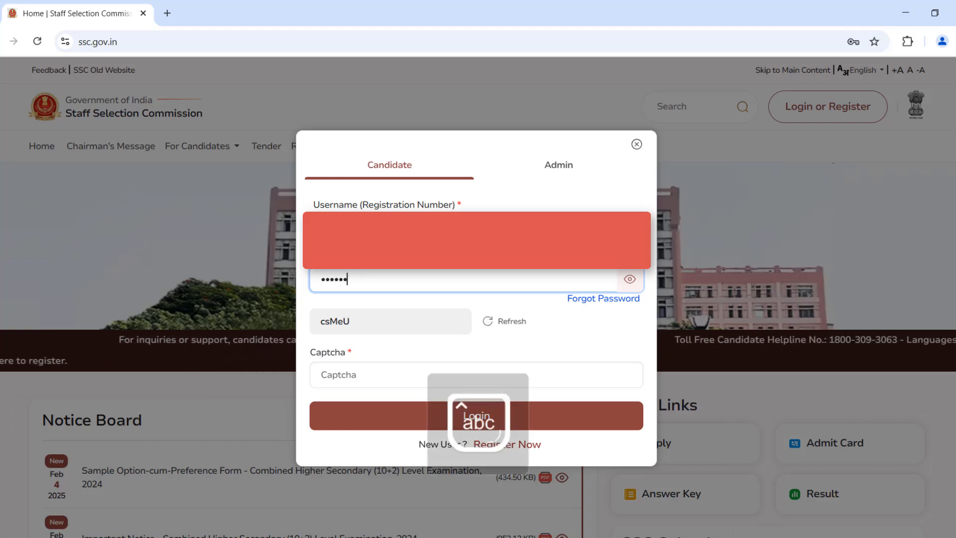
pyautogui.write('aaaaaaaa')
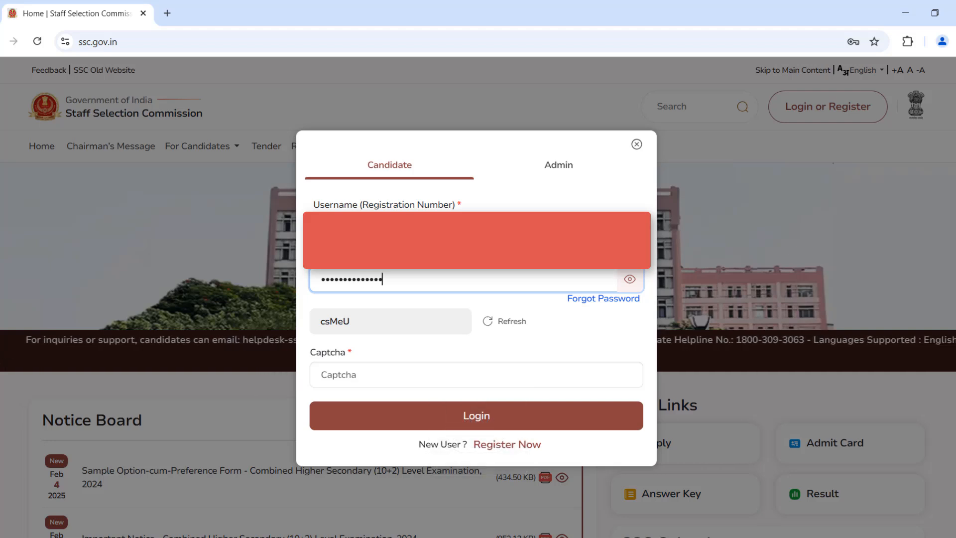
# - Fill in the captcha as displayed and log in to the candidate portal
pyautogui.click(367, 371)
pyautogui.write('cs')
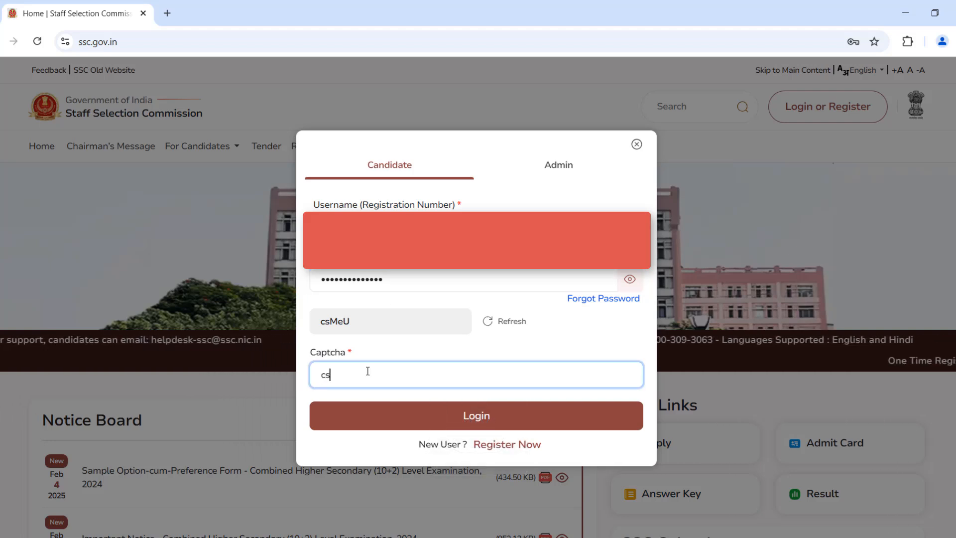
pyautogui.write('MeU')
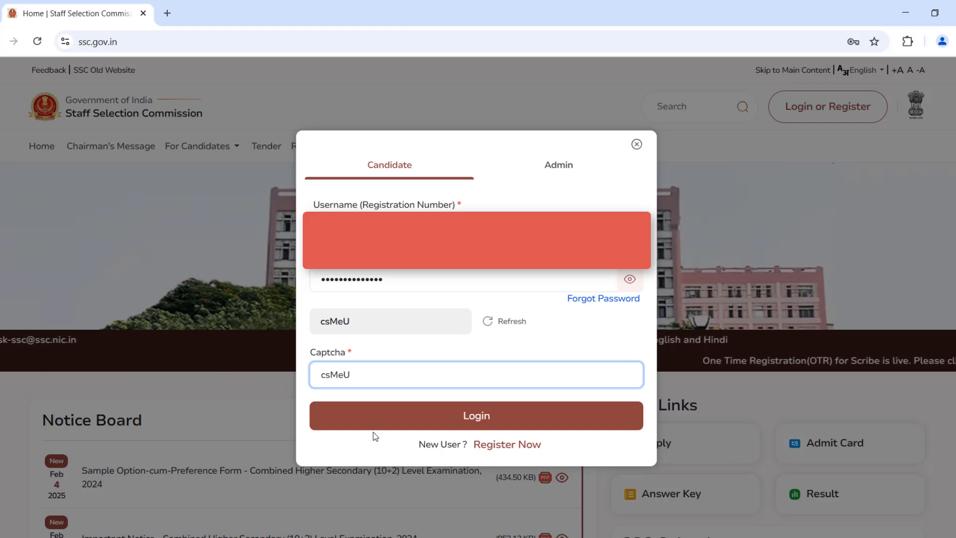
pyautogui.click(381, 417)
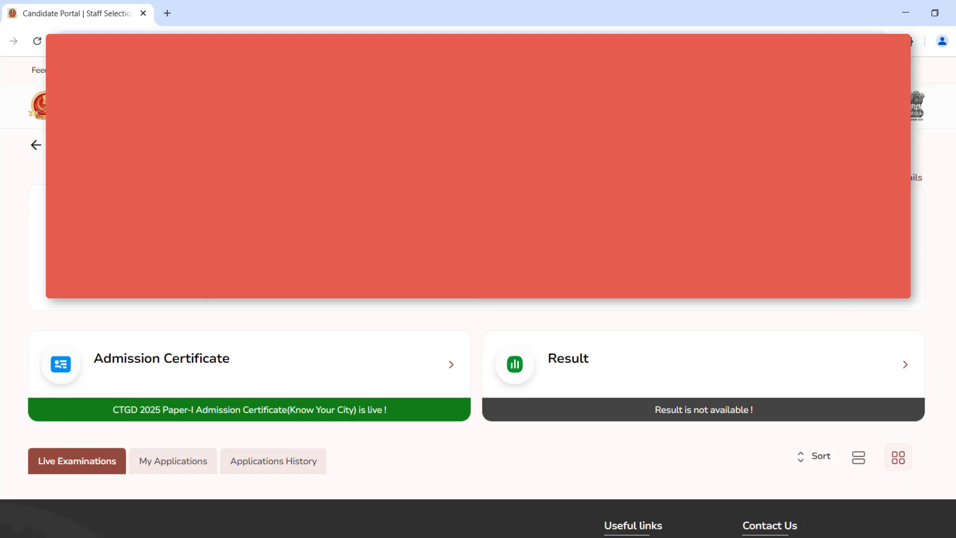
# - From the candidate's own applications, open preference selection for the Combined Higher Secondary Level (10+2) Examination 2024
pyautogui.scroll(-3, 478, 297)
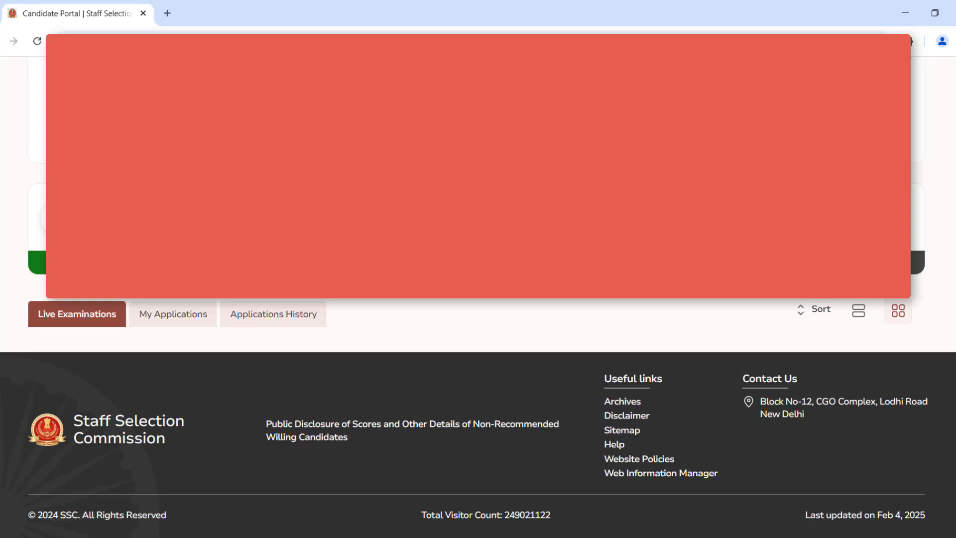
pyautogui.click(173, 323)
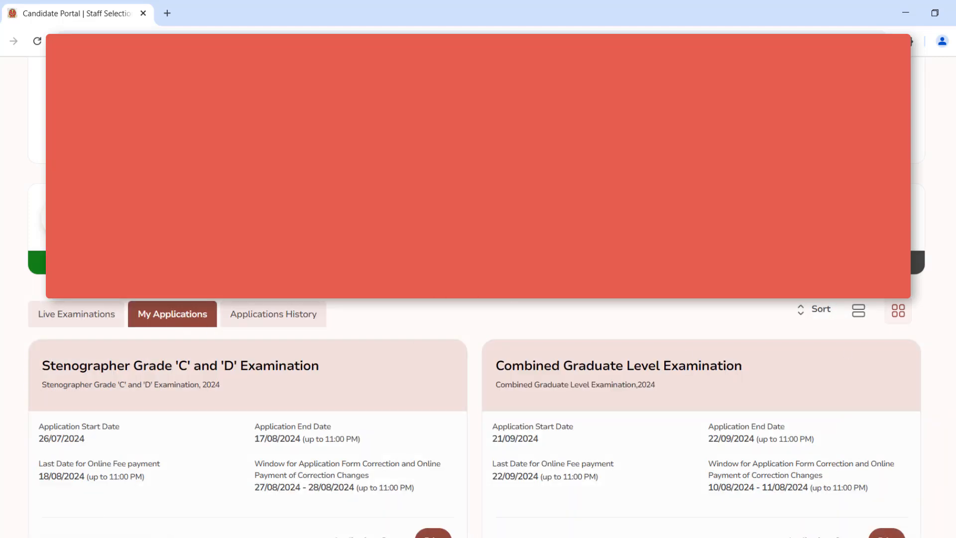
pyautogui.scroll(-2, 476, 398)
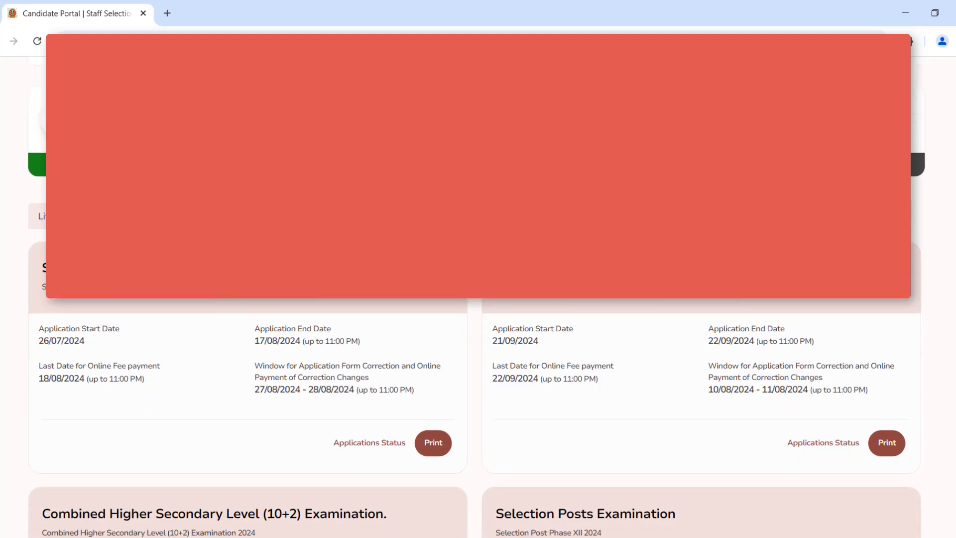
pyautogui.scroll(-3, 476, 398)
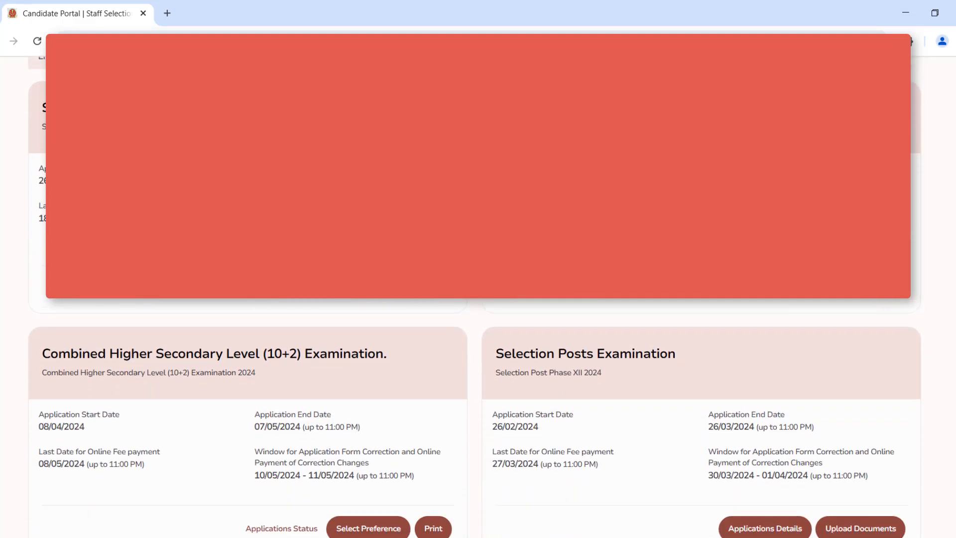
pyautogui.scroll(-2, 488, 416)
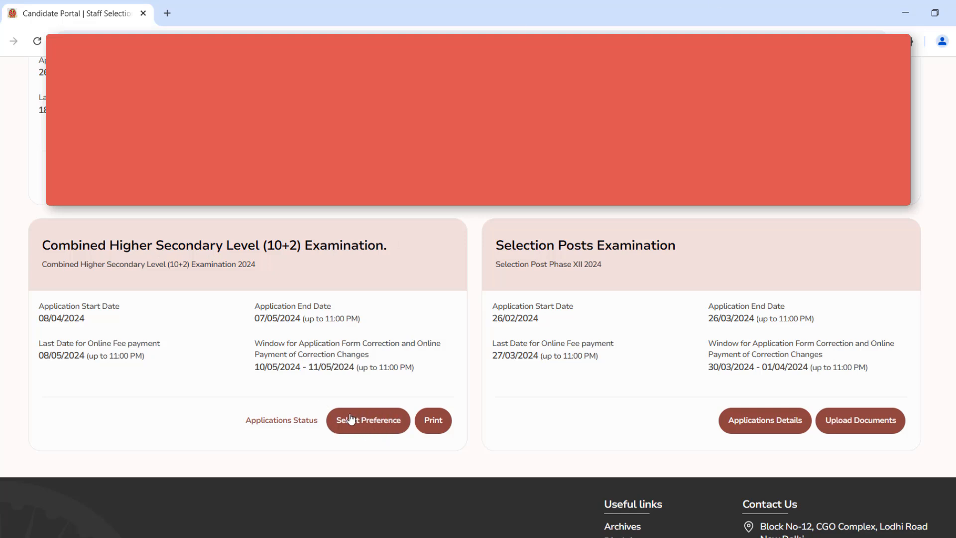
pyautogui.click(376, 427)
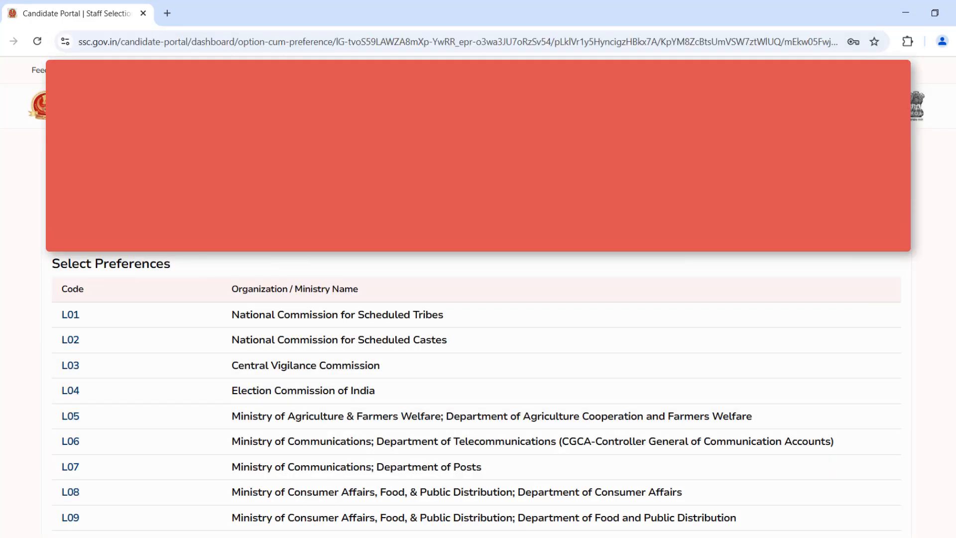
# - Examine the preference form's department codes, the numbered preference boxes and the declaration with its submission options
pyautogui.scroll(-5, 476, 394)
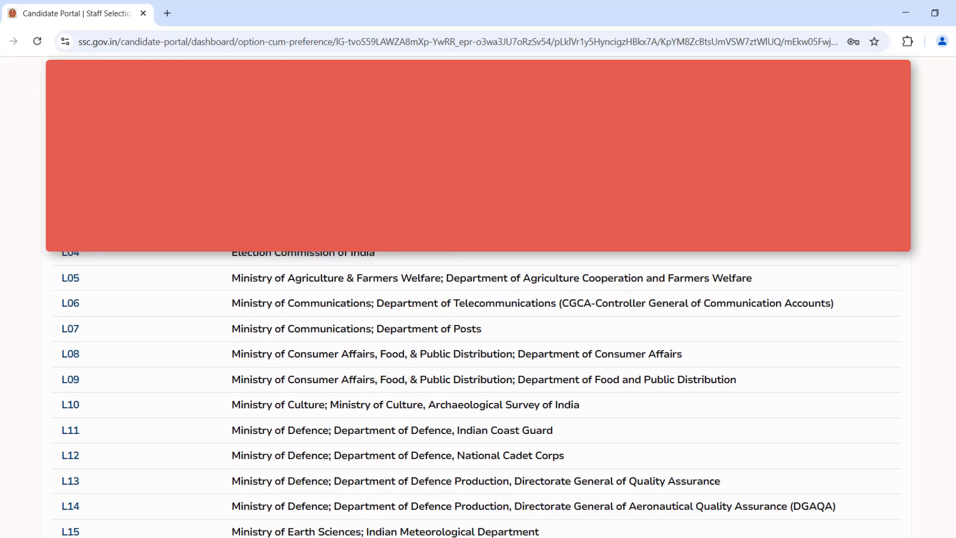
pyautogui.scroll(-12, 476, 393)
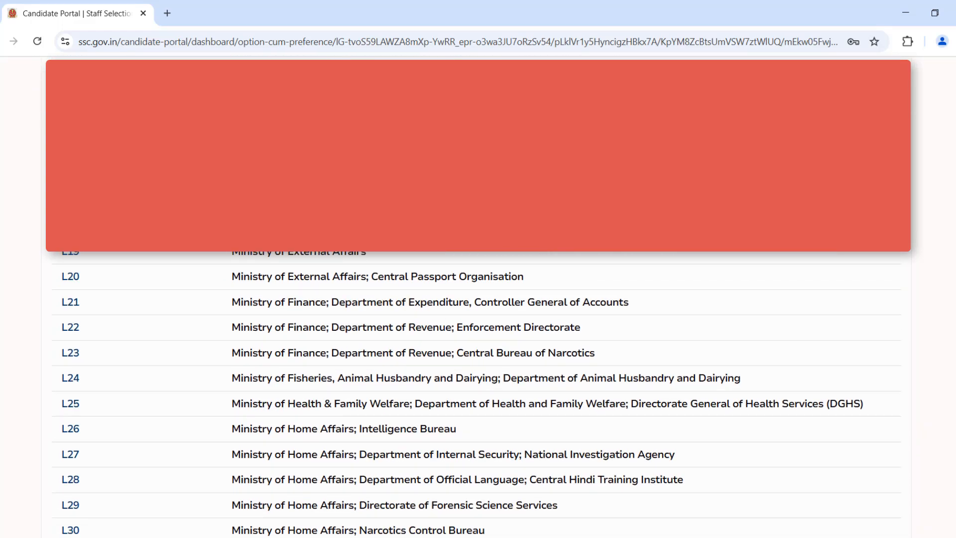
pyautogui.scroll(-8, 476, 299)
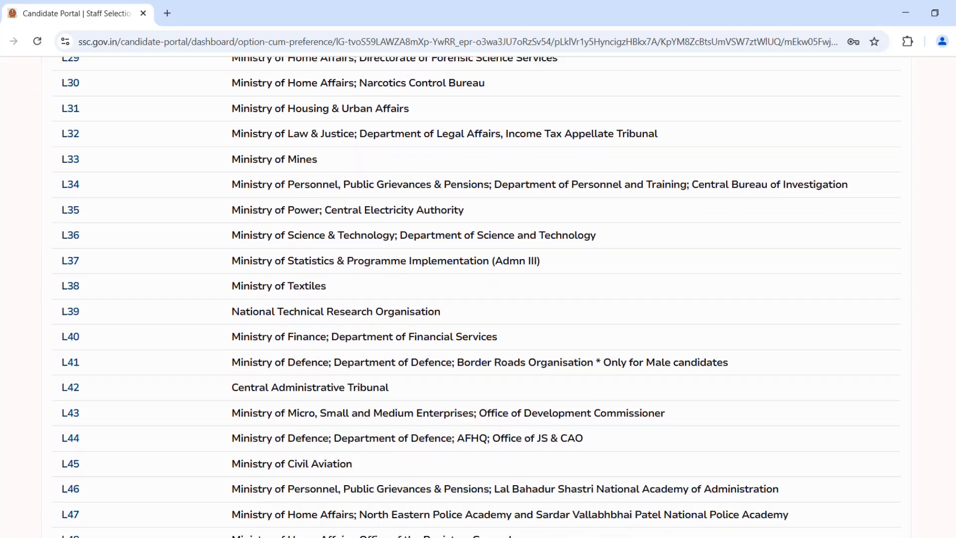
pyautogui.scroll(-5, 589, 339)
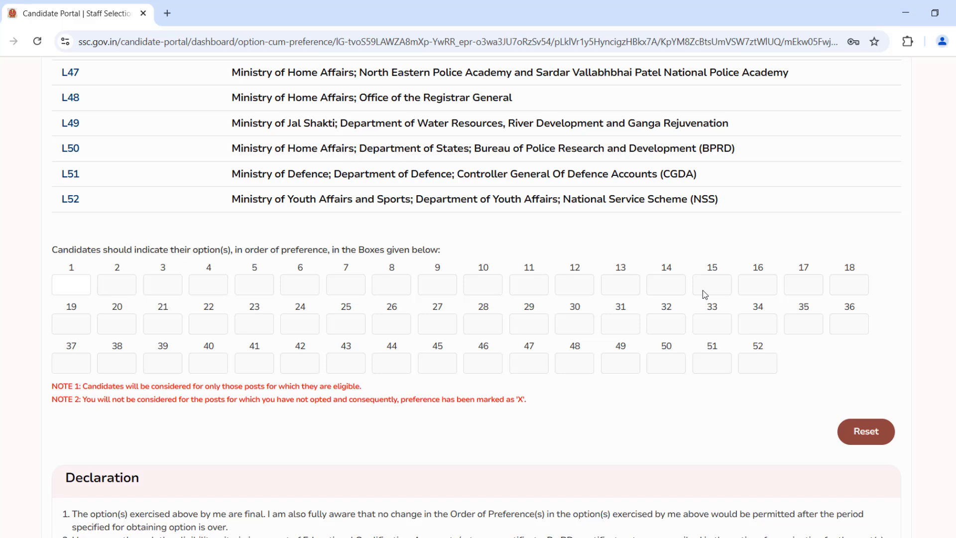
pyautogui.scroll(-6, 475, 299)
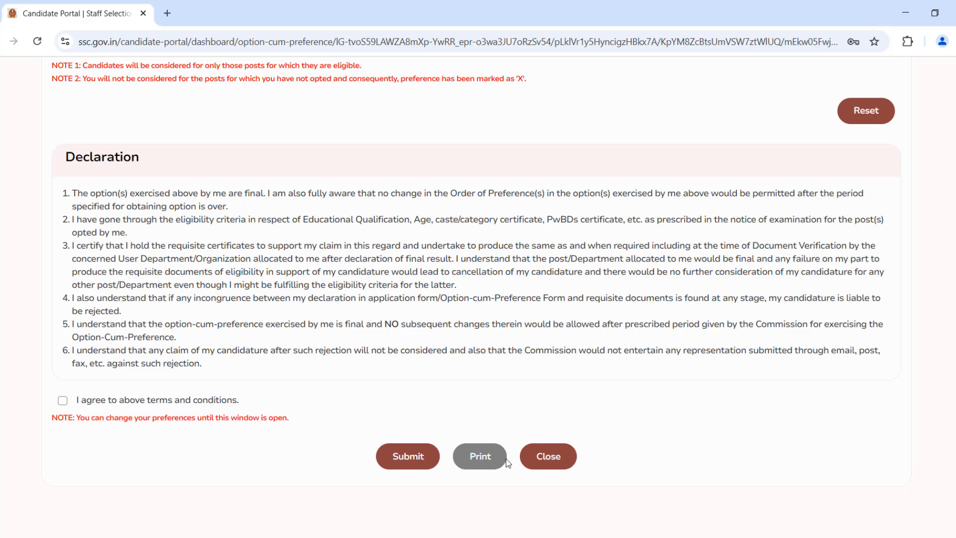
pyautogui.scroll(6, 475, 286)
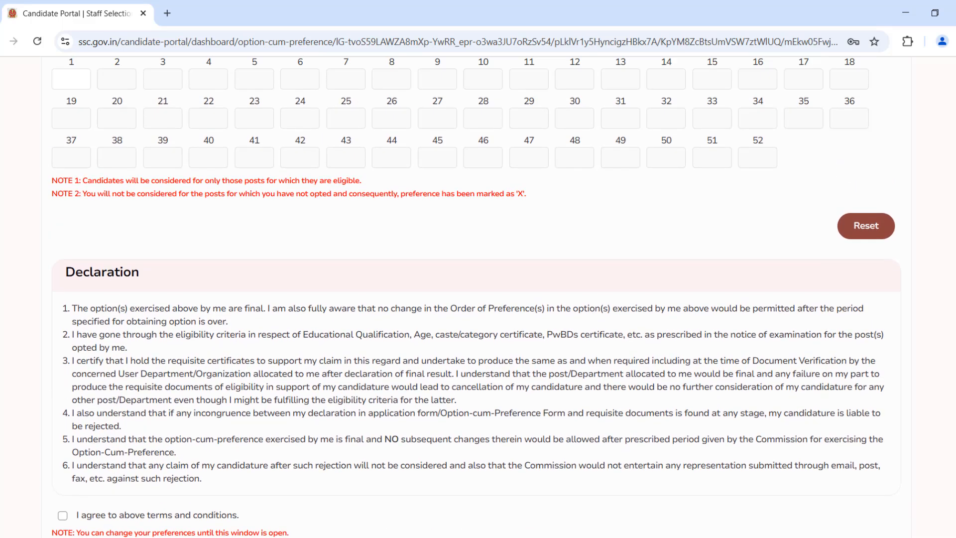
pyautogui.scroll(2, 475, 297)
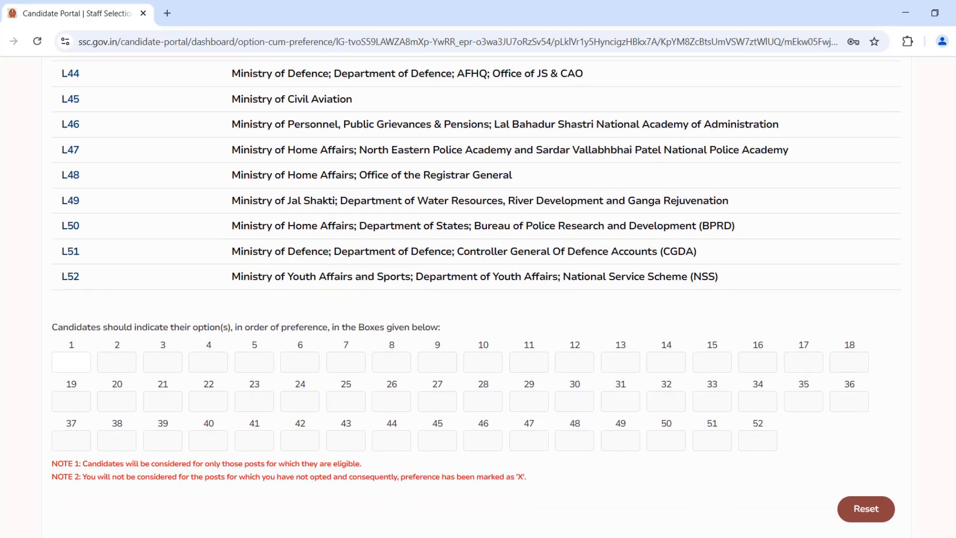
# - Fill preference boxes 1 to 6 with the department codes L19, L04, L44, L51, L03 and L21
pyautogui.scroll(-2, 475, 297)
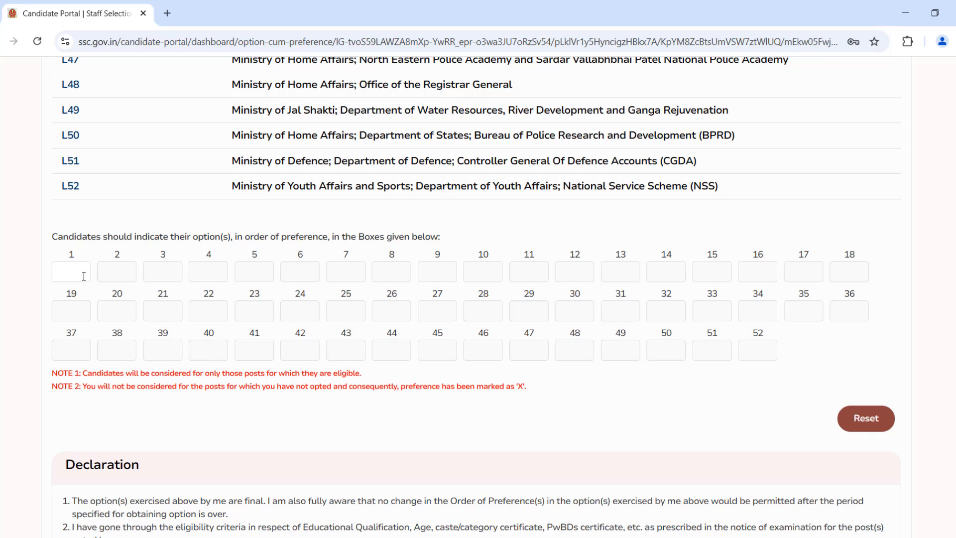
pyautogui.press('capslock')
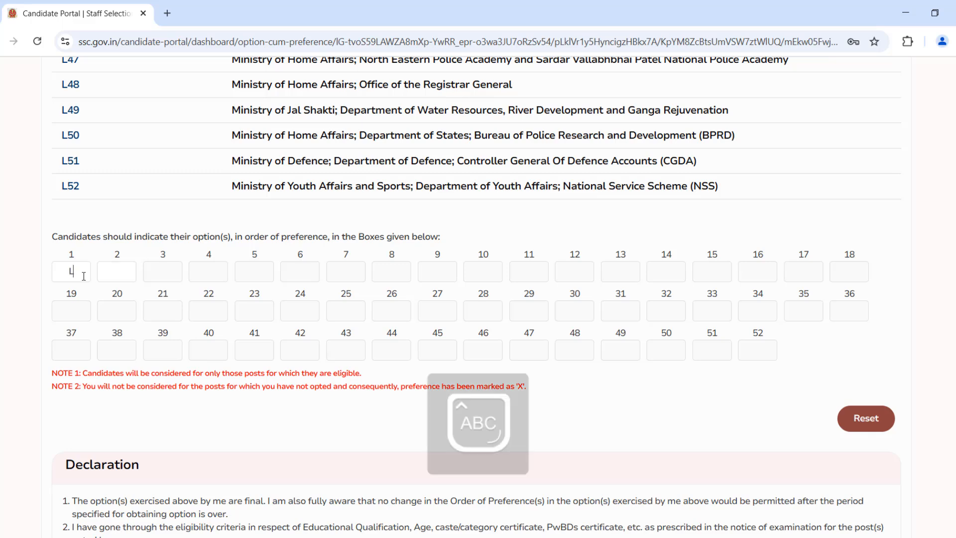
pyautogui.write('19')
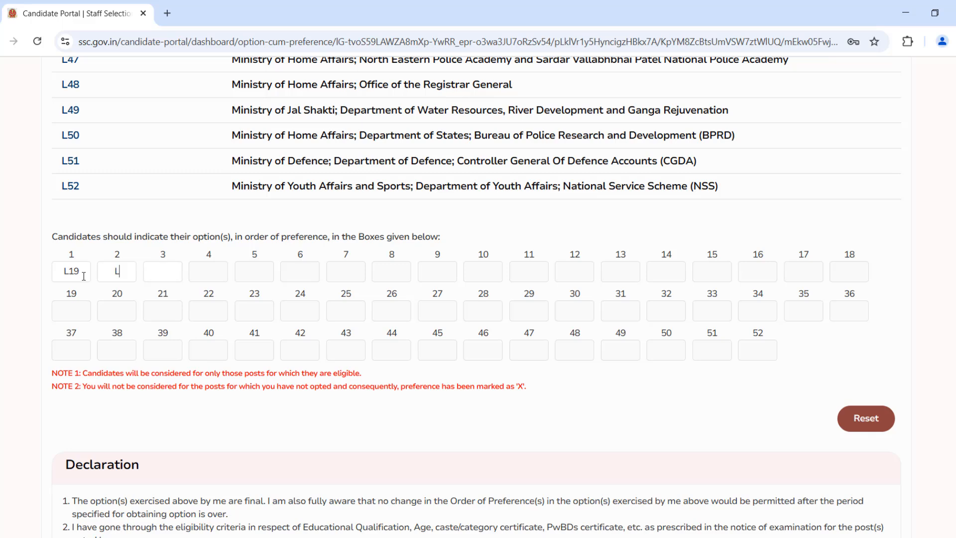
pyautogui.write('L04')
pyautogui.write('L')
pyautogui.write('44')
pyautogui.write('L')
pyautogui.write('51')
pyautogui.write('L03')
pyautogui.write('L21')
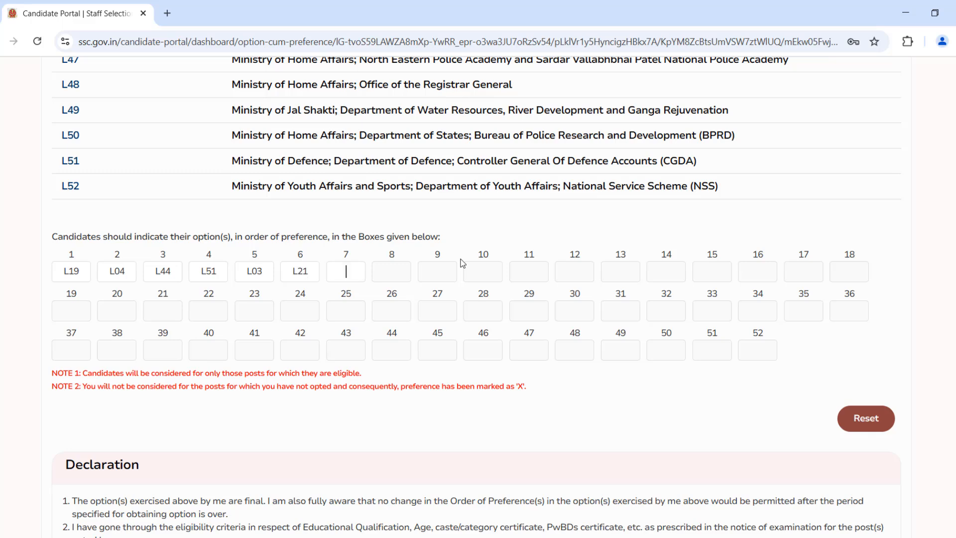
pyautogui.write('L1')
pyautogui.write('6')
pyautogui.write('L17')
# - Fill preference boxes 7 to 13 with the department codes L16, L17, L20, L41, L26, L27 and L28
pyautogui.press('Tab')
pyautogui.write('L2')
pyautogui.write('0')
pyautogui.write('L41')
pyautogui.press('Tab')
pyautogui.write('L')
pyautogui.write('20L27L28')
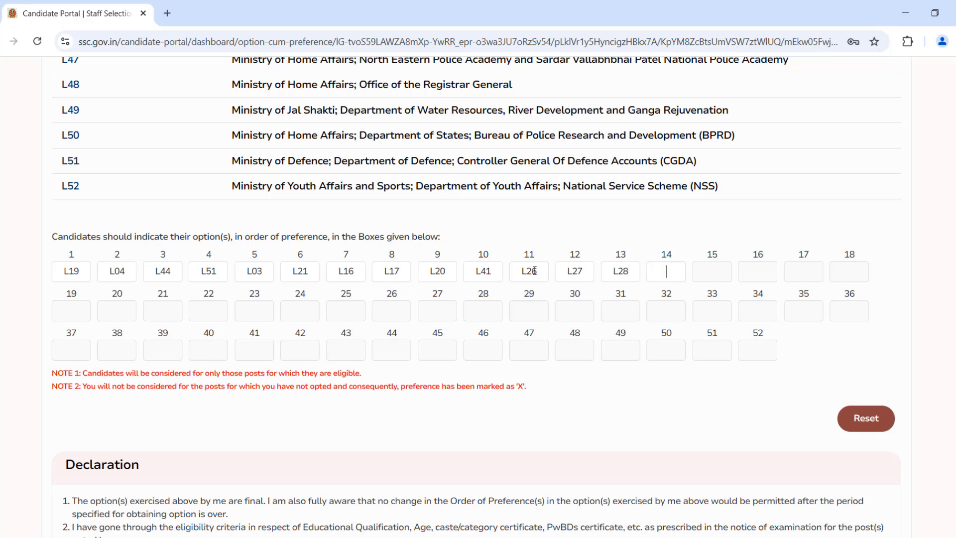
pyautogui.write('L')
pyautogui.write('48')
pyautogui.write('L49')
pyautogui.write('L50')
pyautogui.write('L01')
pyautogui.write('L02')
pyautogui.write('L0')
pyautogui.write('6')
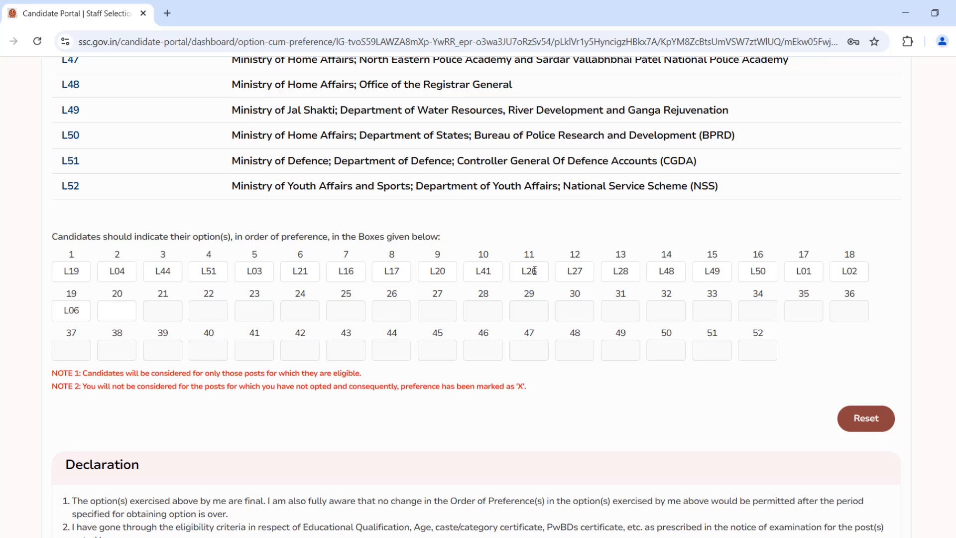
pyautogui.write('L07')
pyautogui.write('L22')
pyautogui.write('L23')
pyautogui.write('L14')
pyautogui.write('L13')
pyautogui.write('L12')
pyautogui.write('L11')
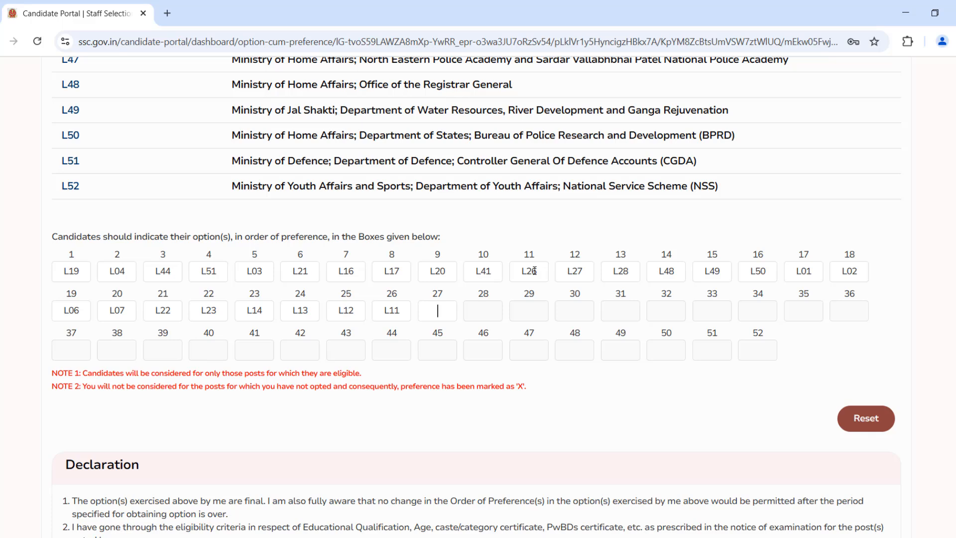
pyautogui.write('L10')
pyautogui.write('L25')
pyautogui.write('L2')
pyautogui.write('9')
pyautogui.write('L30')
# - Fill preference boxes 27 to 33 with the department codes L10, L25, L29, L30, L32, L34 and L35
pyautogui.write('L32')
pyautogui.write('L34')
pyautogui.write('L35')
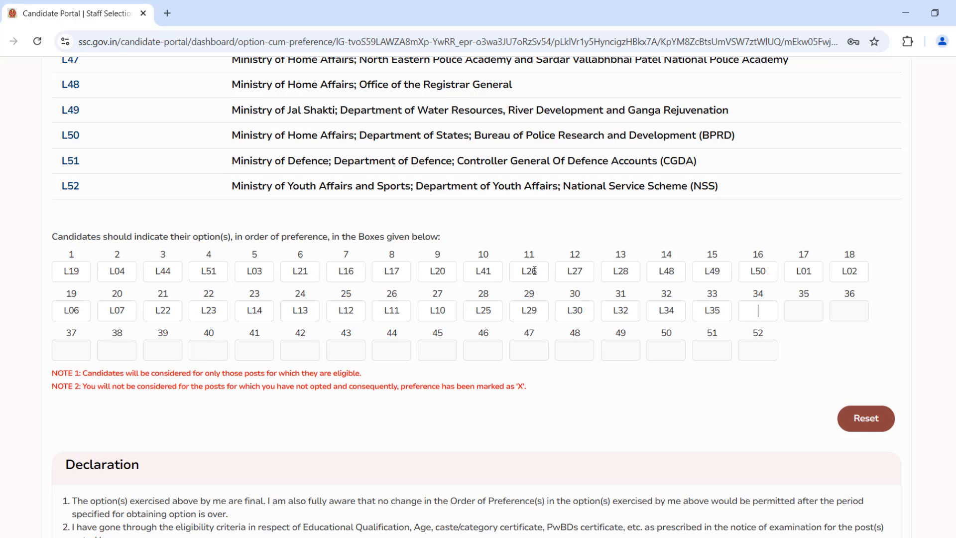
pyautogui.write('L3')
pyautogui.write('6')
pyautogui.write('L')
pyautogui.write('37')
pyautogui.write('L39')
pyautogui.write('L40')
pyautogui.write('L45')
pyautogui.write('L46')
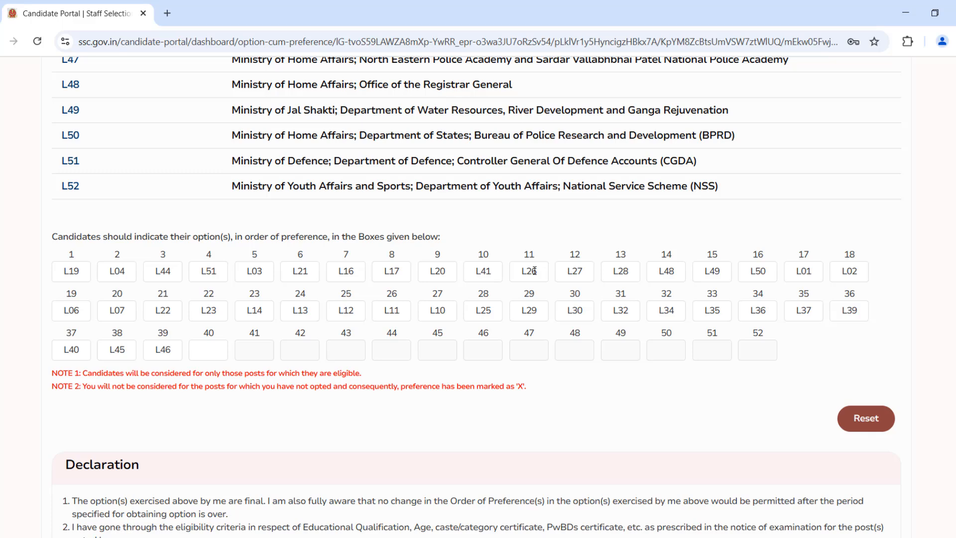
pyautogui.write('L47')
pyautogui.write('L52')
pyautogui.write('L42')
# - Fill preference boxes 40 to 46 with the department codes L47, L52, L42, L43, L38, L33 and L31
pyautogui.write('L')
pyautogui.write('L38')
pyautogui.write('L33')
pyautogui.write('L31')
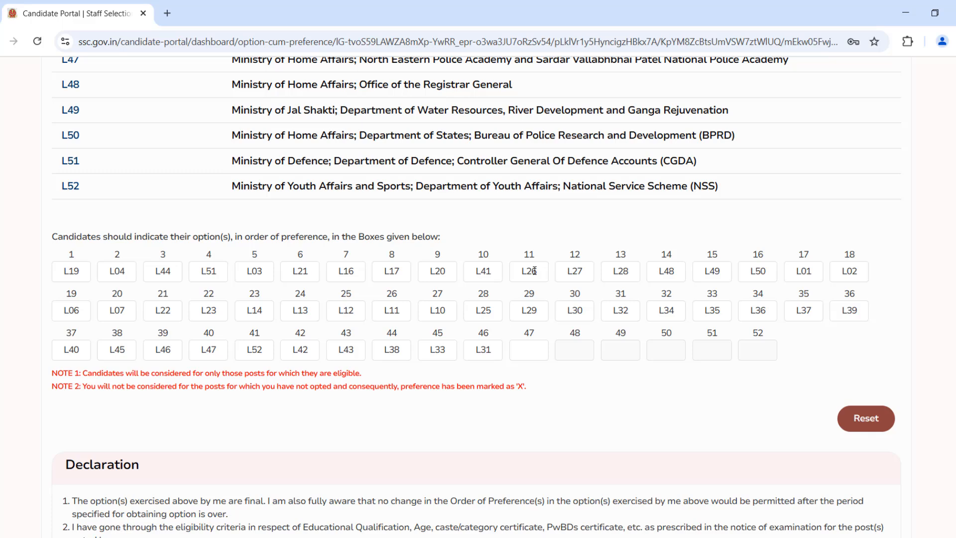
pyautogui.write('L0')
pyautogui.write('8')
pyautogui.write('L09')
pyautogui.write('L15')
pyautogui.write('L18')
pyautogui.write('L24')
pyautogui.write('L')
pyautogui.write('05')
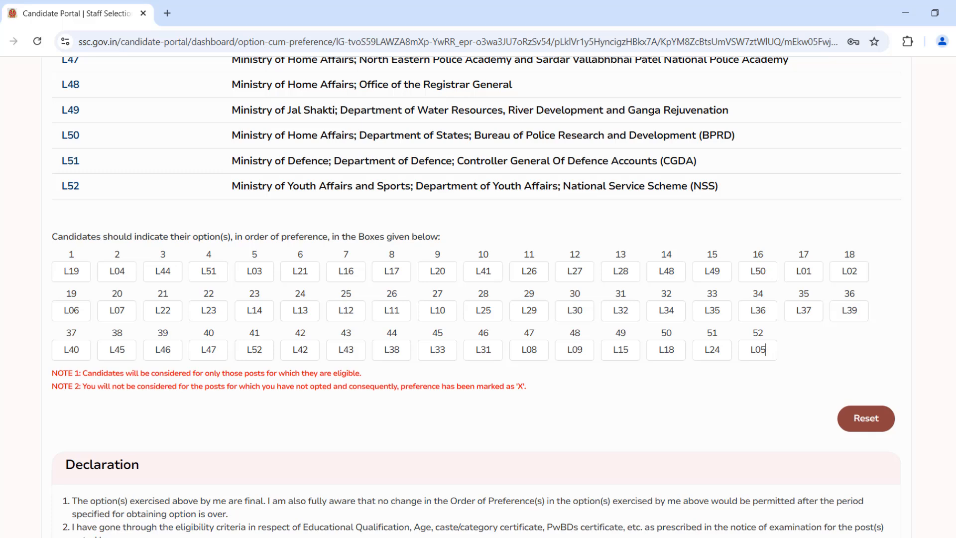
# - Review the completed preference order against the department code list, and read the declaration below it
pyautogui.scroll(-2, 475, 294)
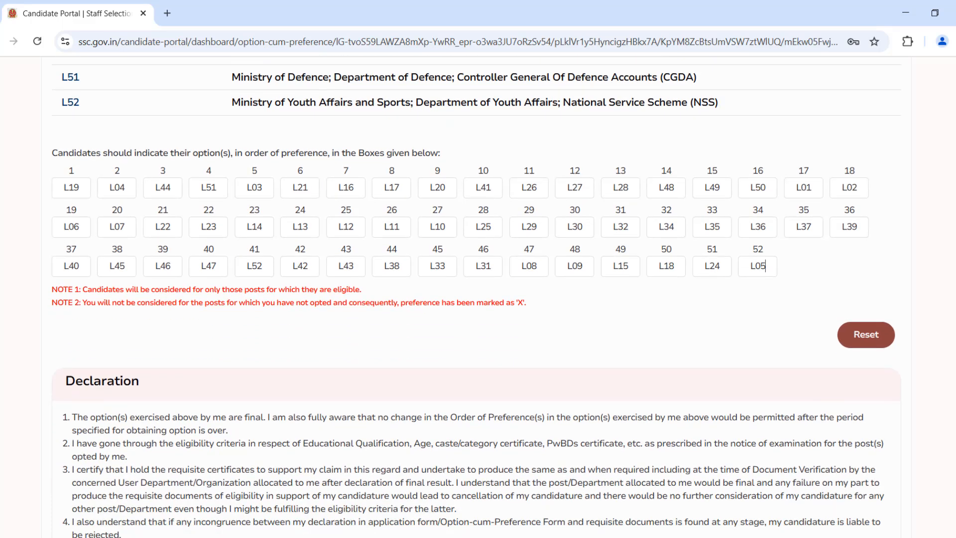
pyautogui.scroll(1, 476, 297)
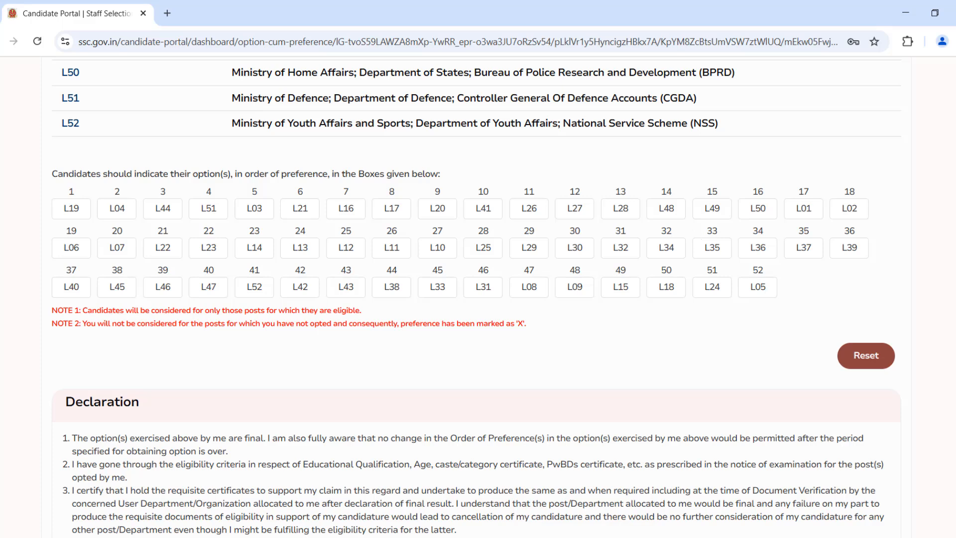
pyautogui.scroll(3, 475, 299)
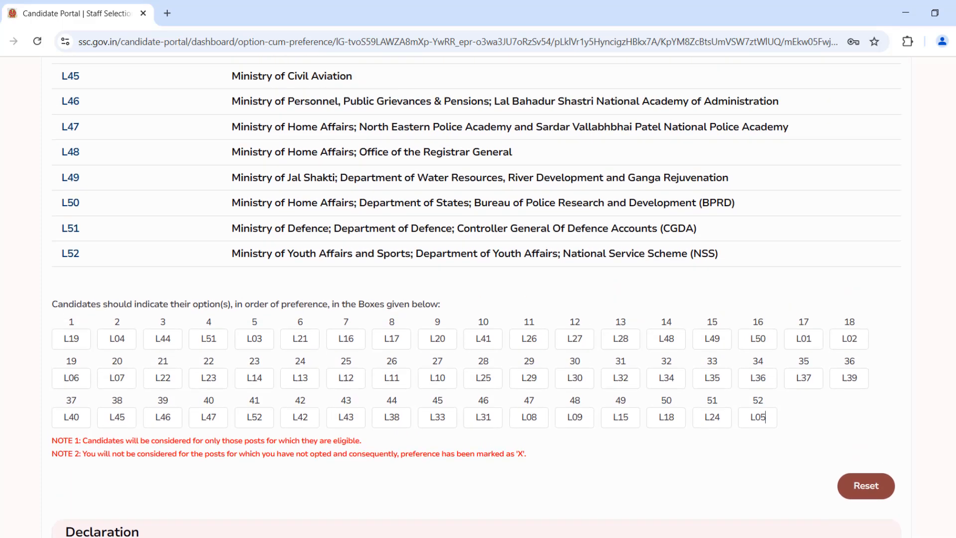
pyautogui.scroll(10, 476, 299)
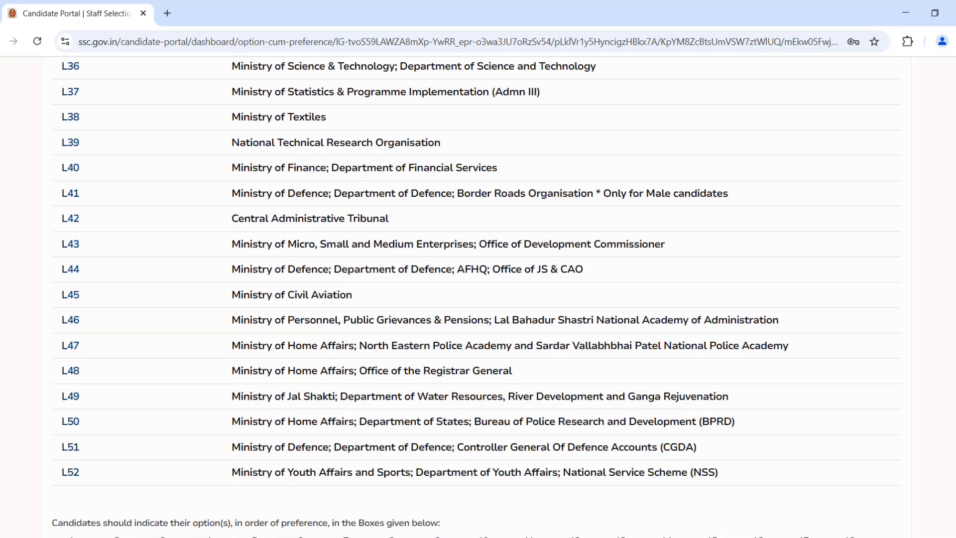
pyautogui.scroll(8, 476, 299)
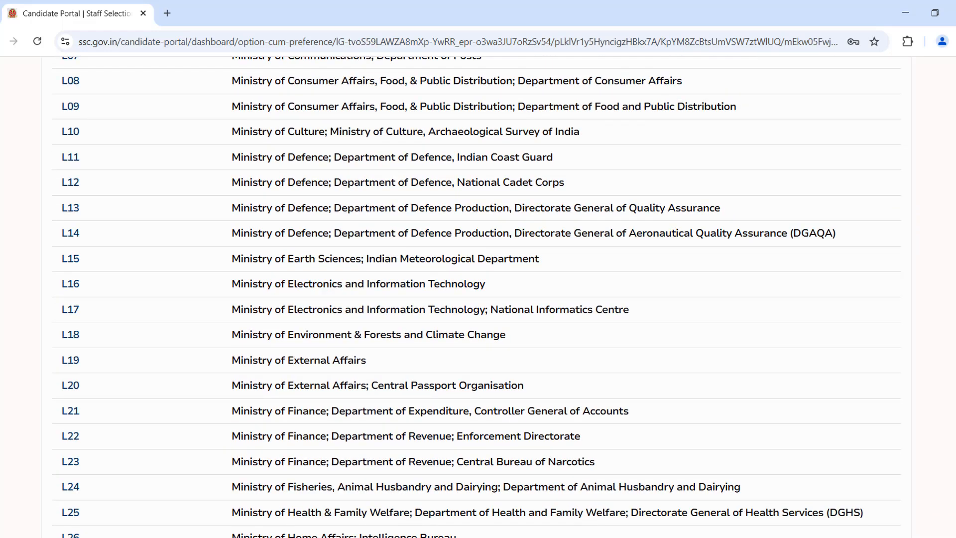
pyautogui.scroll(-20, 476, 298)
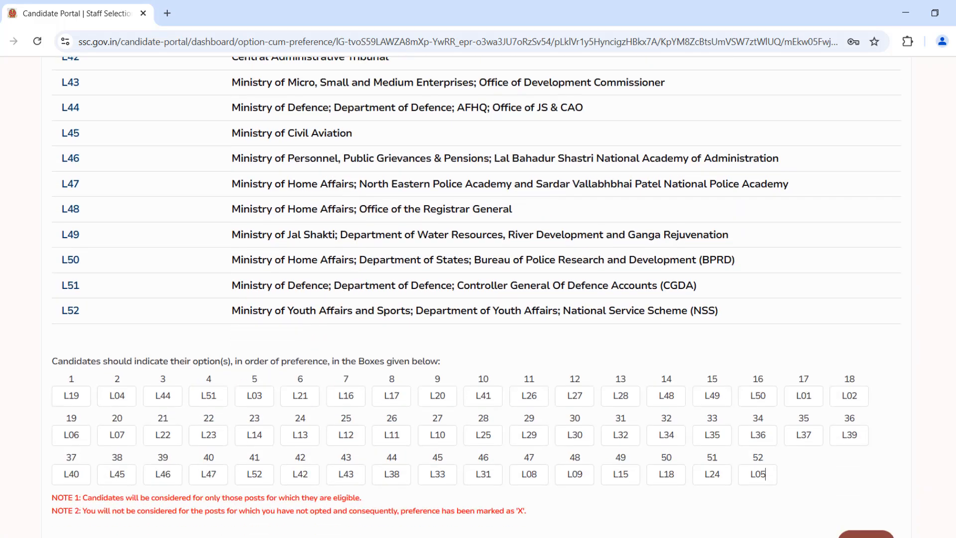
pyautogui.scroll(-5, 476, 294)
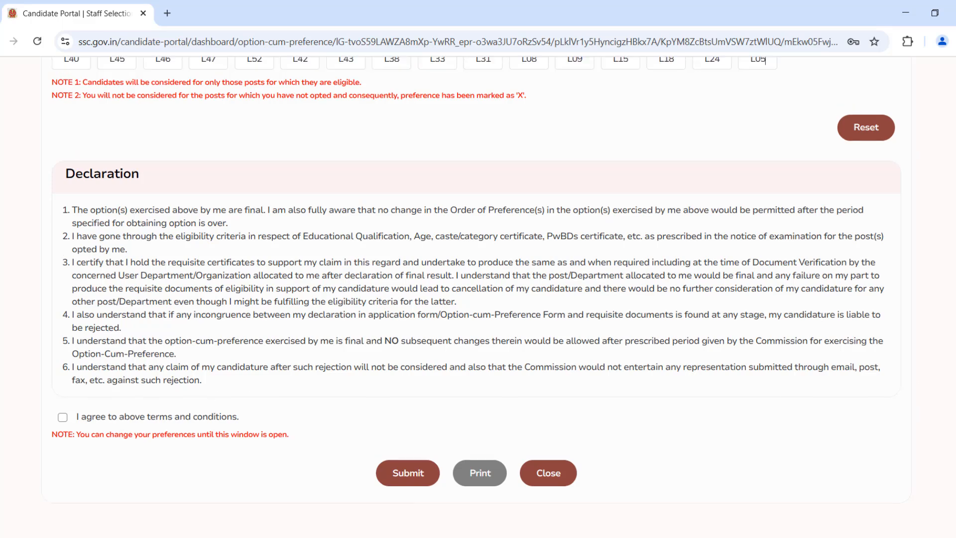
pyautogui.scroll(5, 475, 271)
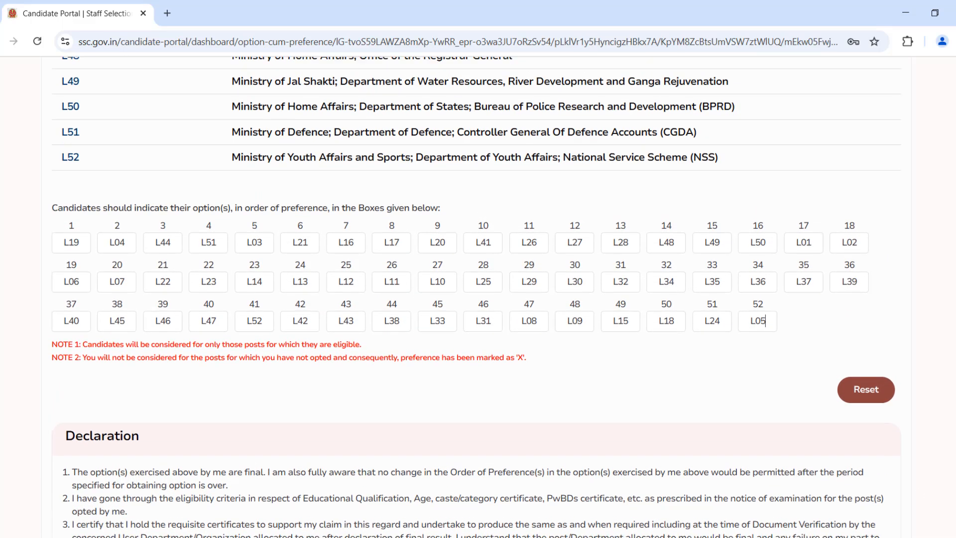
# - Agree to the declaration's terms and conditions, then submit the preferences and dismiss the confirmation message
pyautogui.scroll(-1, 475, 297)
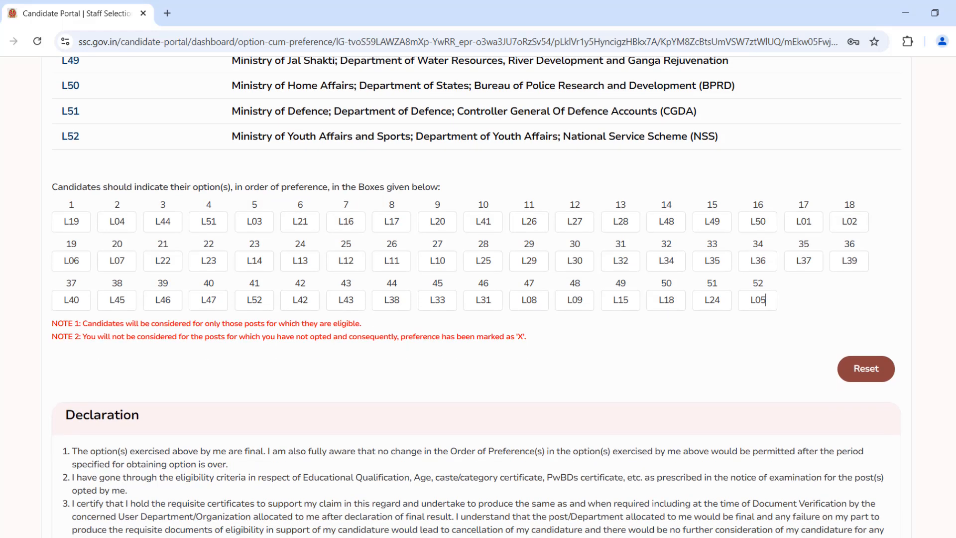
pyautogui.scroll(-8, 68, 217)
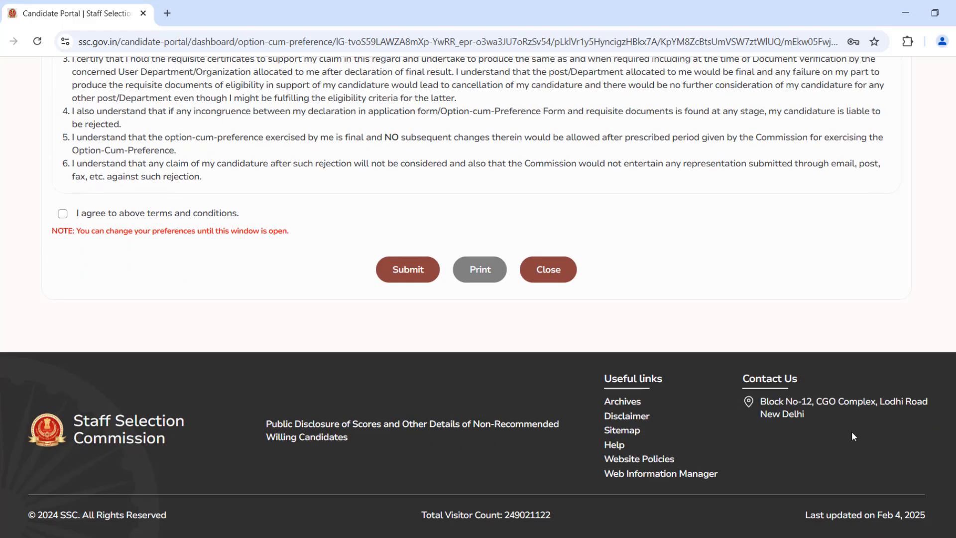
pyautogui.click(63, 214)
pyautogui.scroll(6, 408, 393)
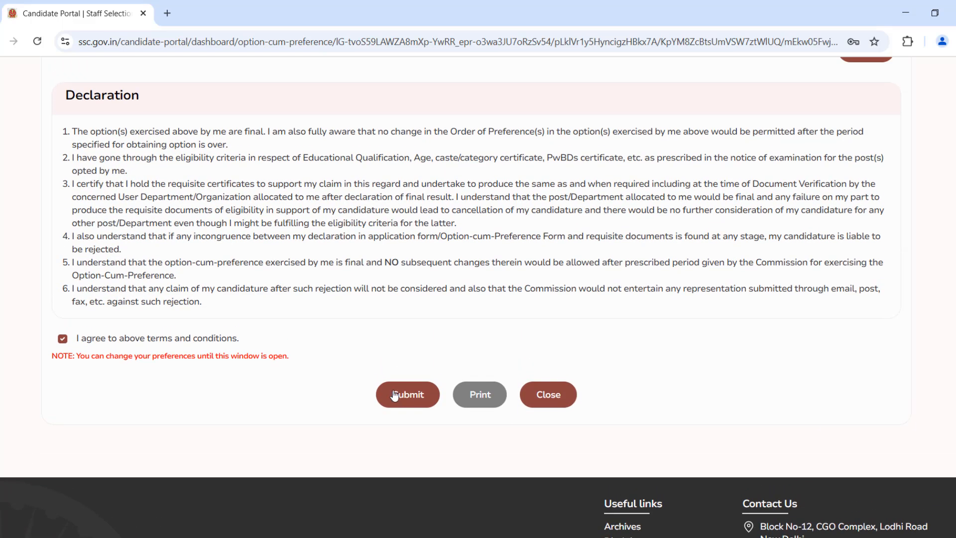
pyautogui.click(408, 395)
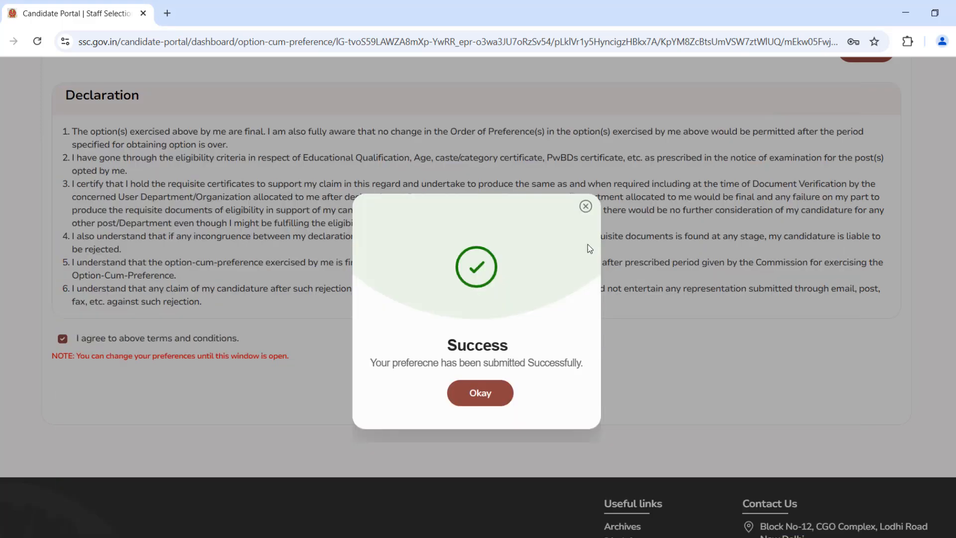
pyautogui.click(492, 398)
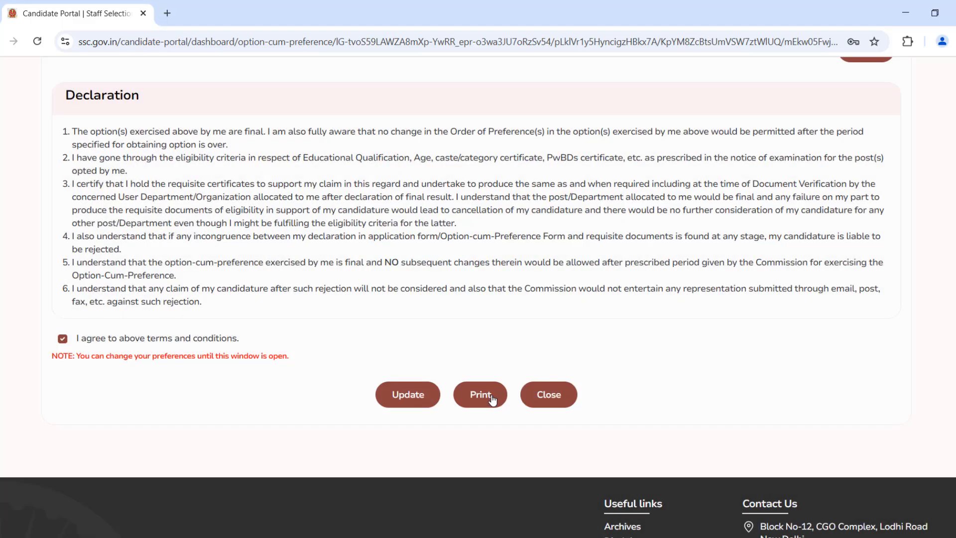
# - Print the submitted preference form as a PDF and open the downloaded file
pyautogui.scroll(5, 411, 397)
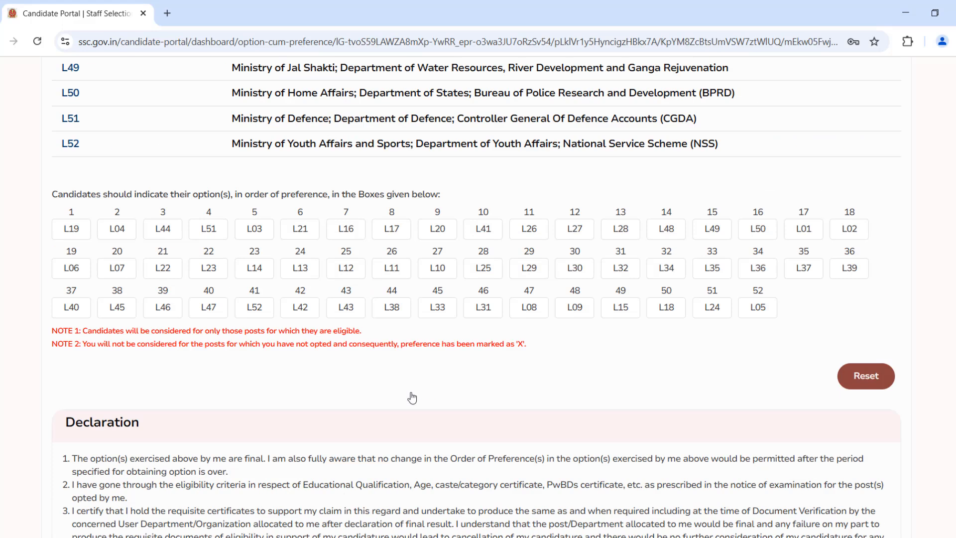
pyautogui.scroll(-6, 411, 398)
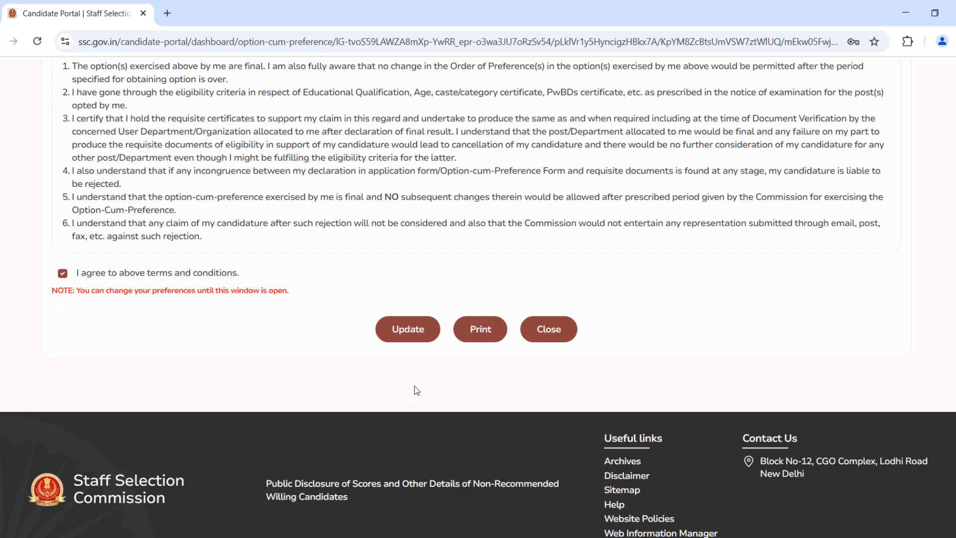
pyautogui.scroll(1, 416, 383)
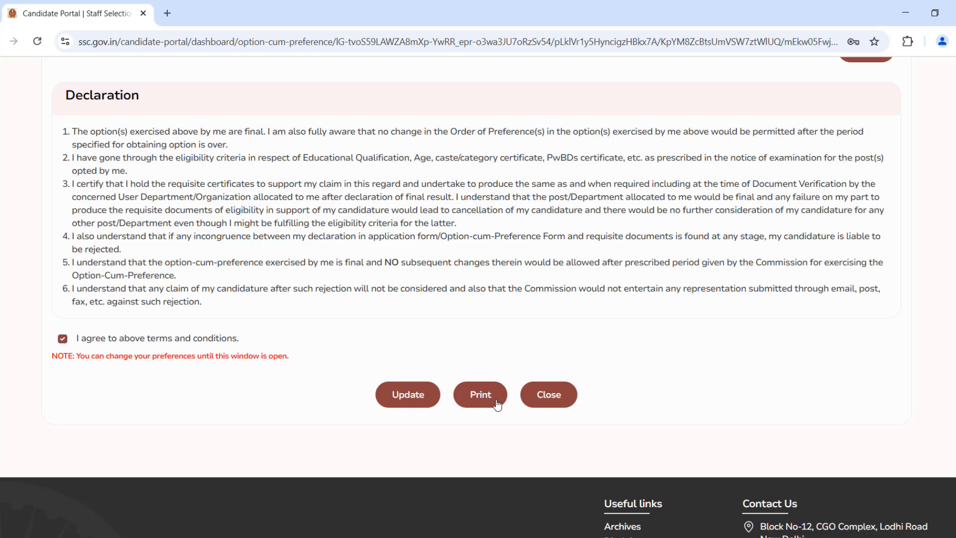
pyautogui.scroll(6, 496, 404)
pyautogui.scroll(-3, 497, 404)
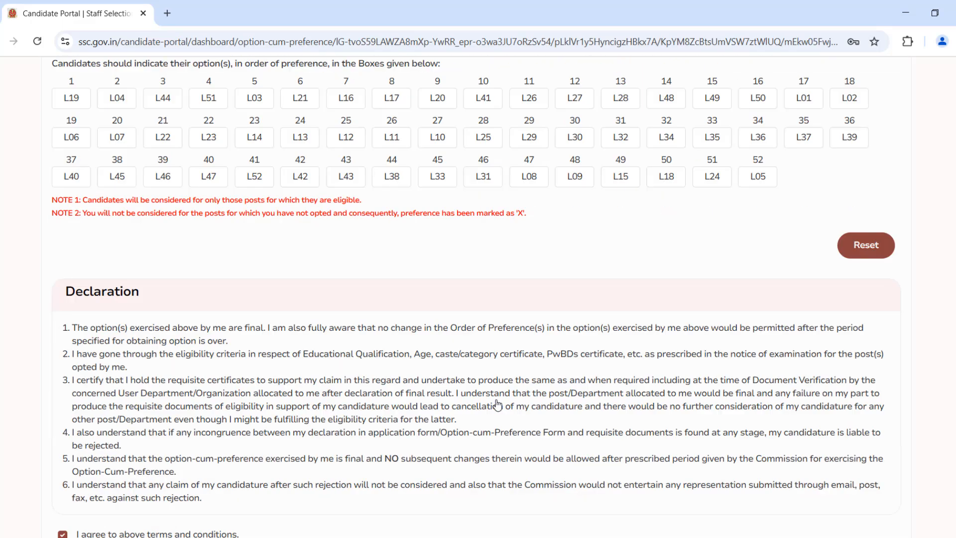
pyautogui.scroll(-4, 497, 404)
pyautogui.click(481, 329)
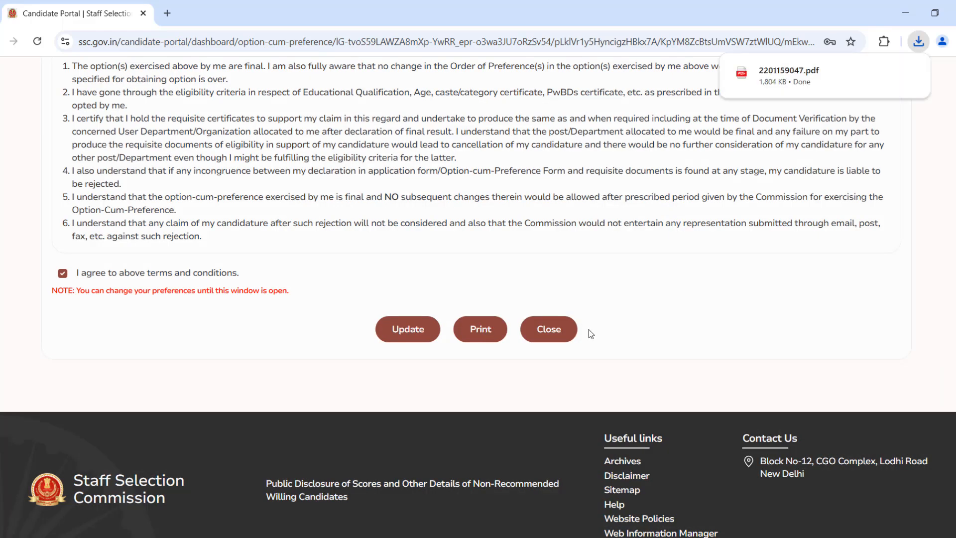
pyautogui.click(809, 73)
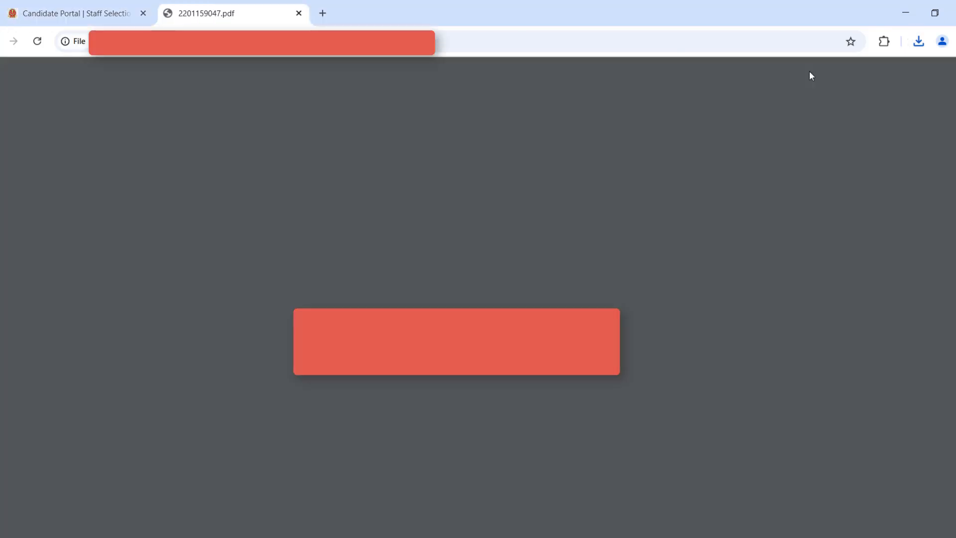